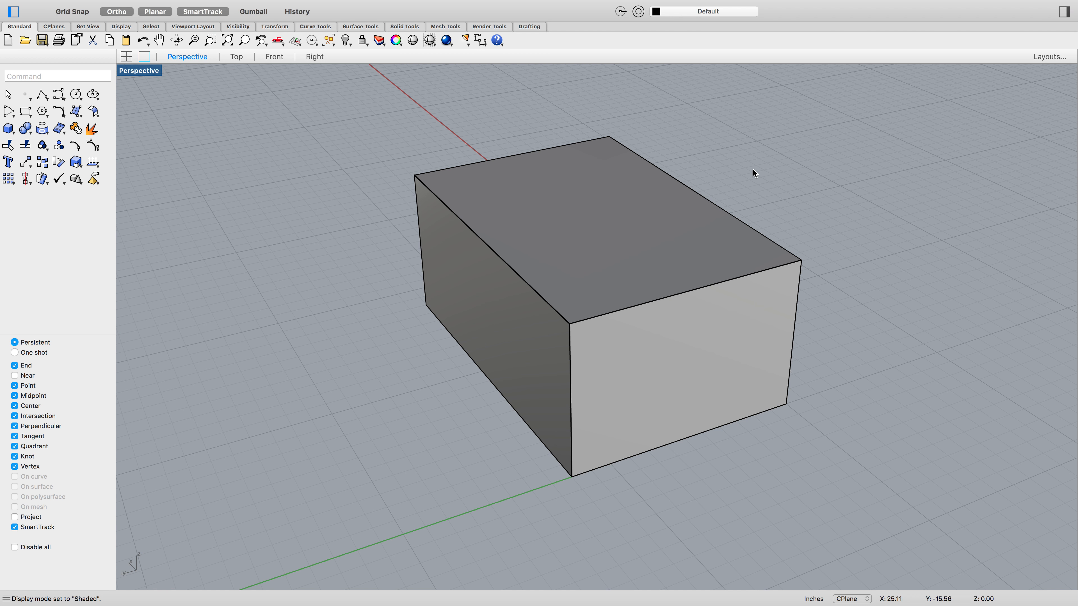
# Delete the existing extruded box and the base rectangle beneath it
pyautogui.moveTo(868, 206)
pyautogui.mouseDown(button='right')
pyautogui.moveTo(810, 207)
pyautogui.moveTo(875, 195)
pyautogui.mouseUp(button='right')
pyautogui.scroll(-6, 834, 193)
pyautogui.scroll(10, 831, 176)
pyautogui.scroll(-5, 830, 188)
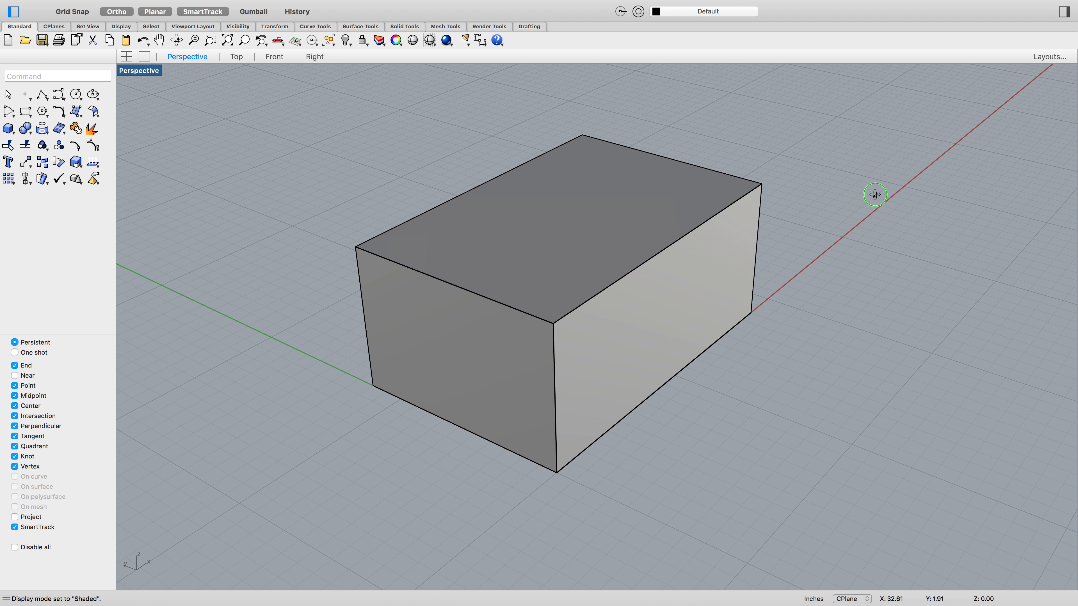
pyautogui.click(717, 237)
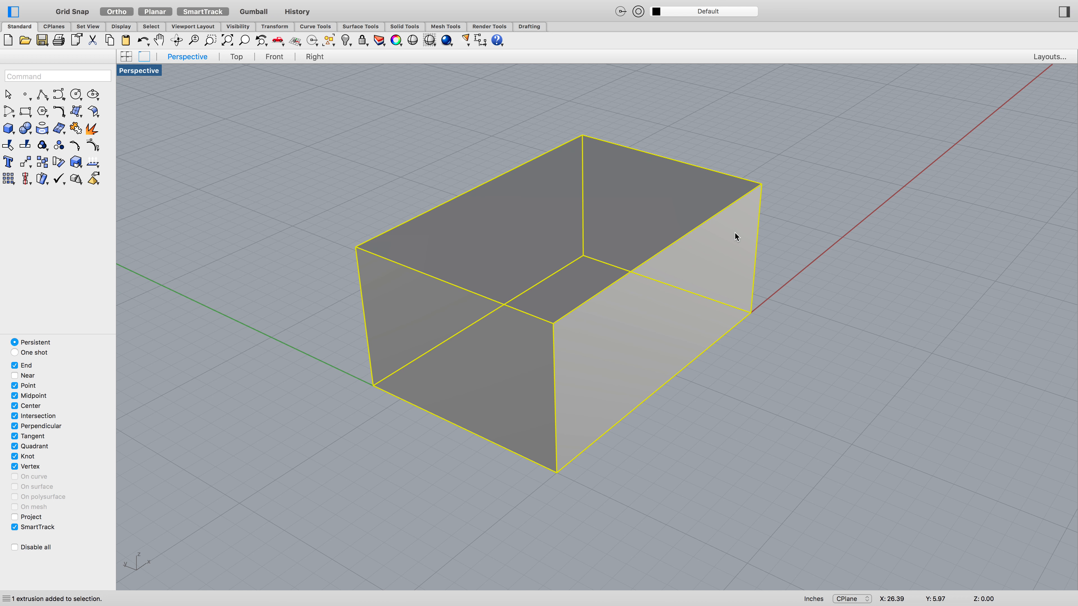
pyautogui.press('Delete')
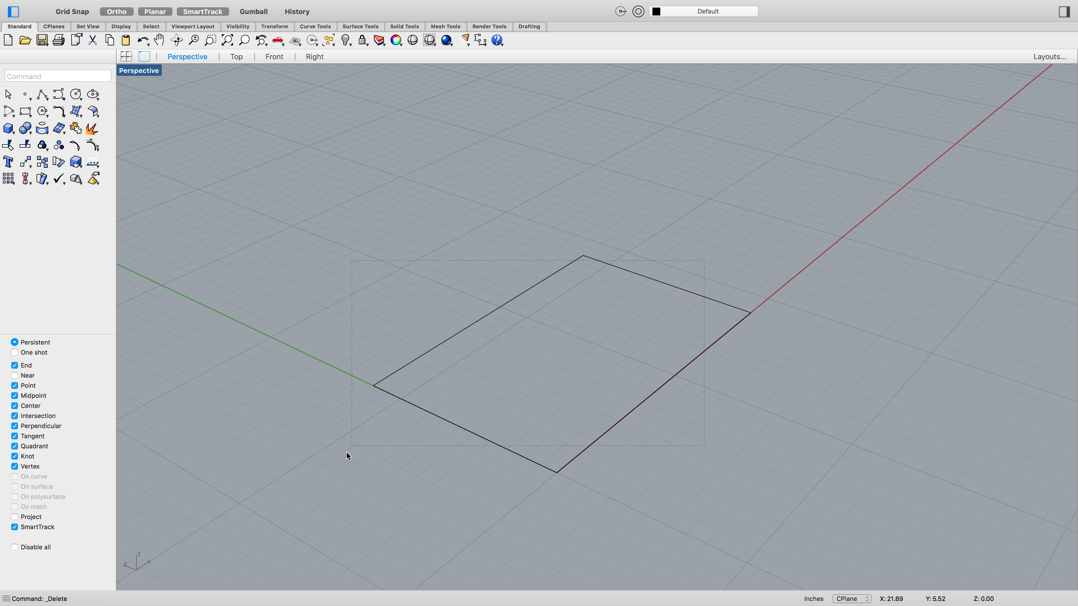
pyautogui.press('super+a')
pyautogui.press('Delete')
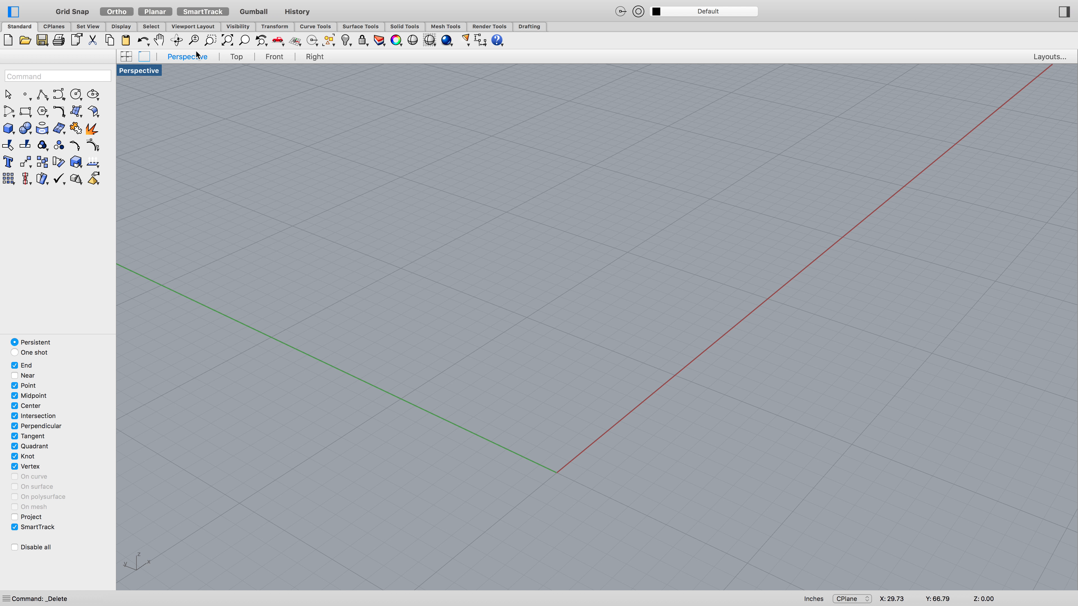
# In the Top view, draw a rectangle from the origin with a length of 1'6 and a width of 1'
pyautogui.click(235, 56)
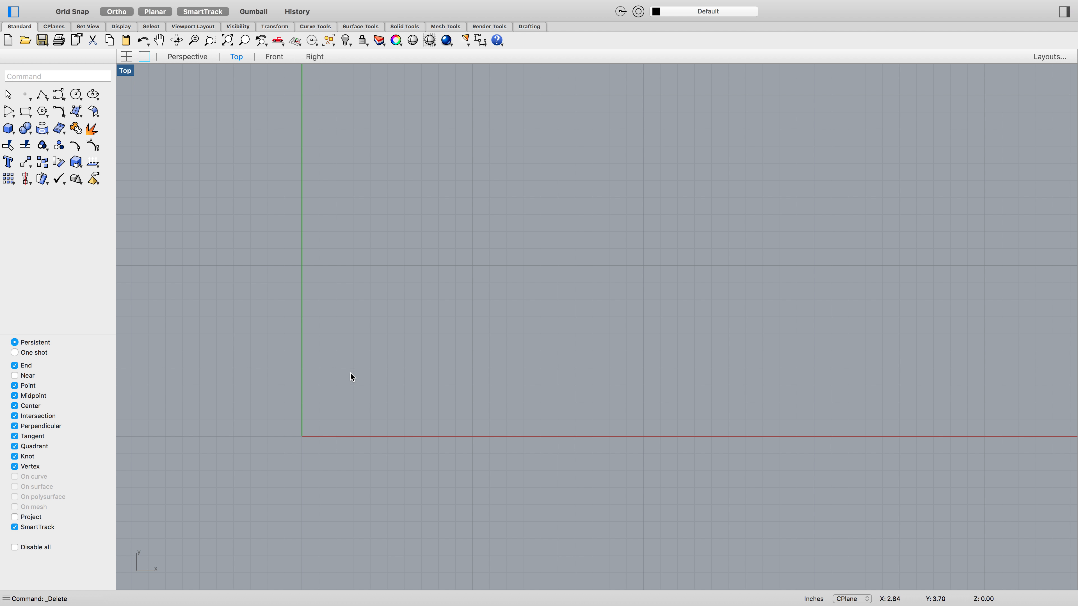
pyautogui.write('Rectangle')
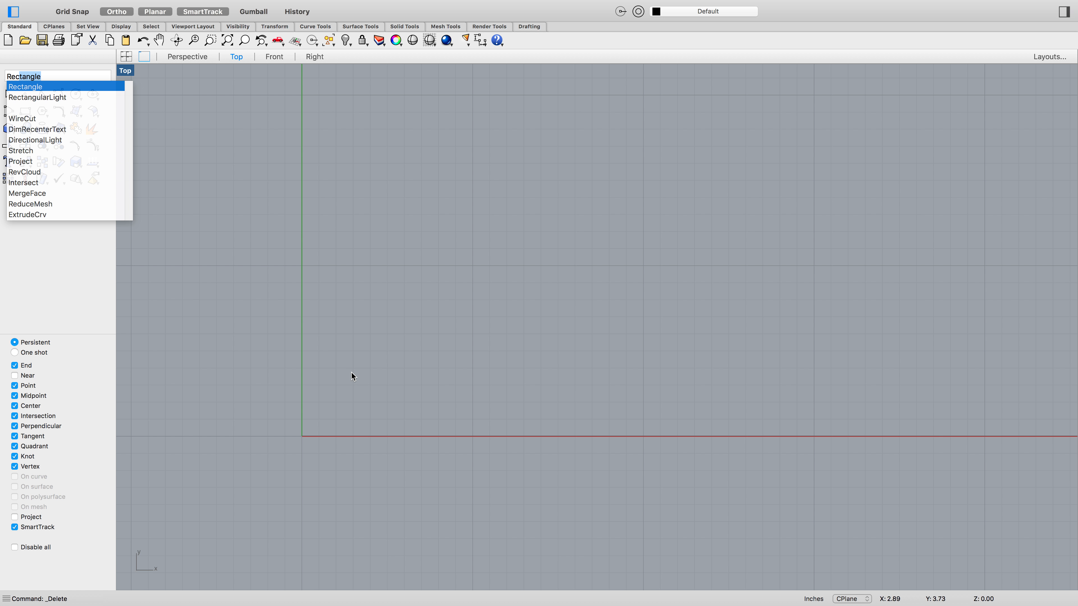
pyautogui.press('Return')
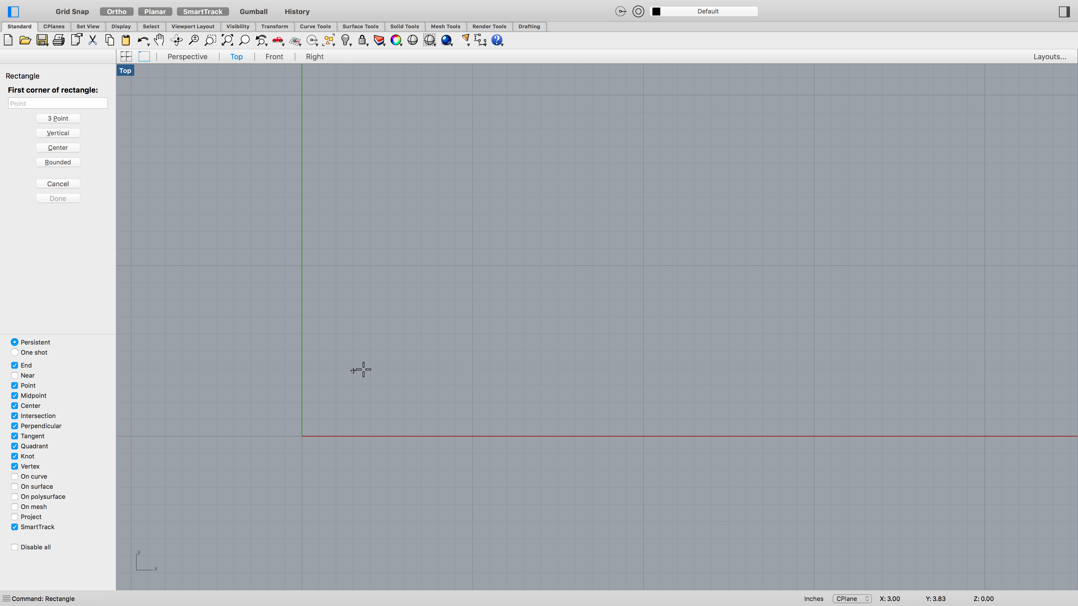
pyautogui.write('0')
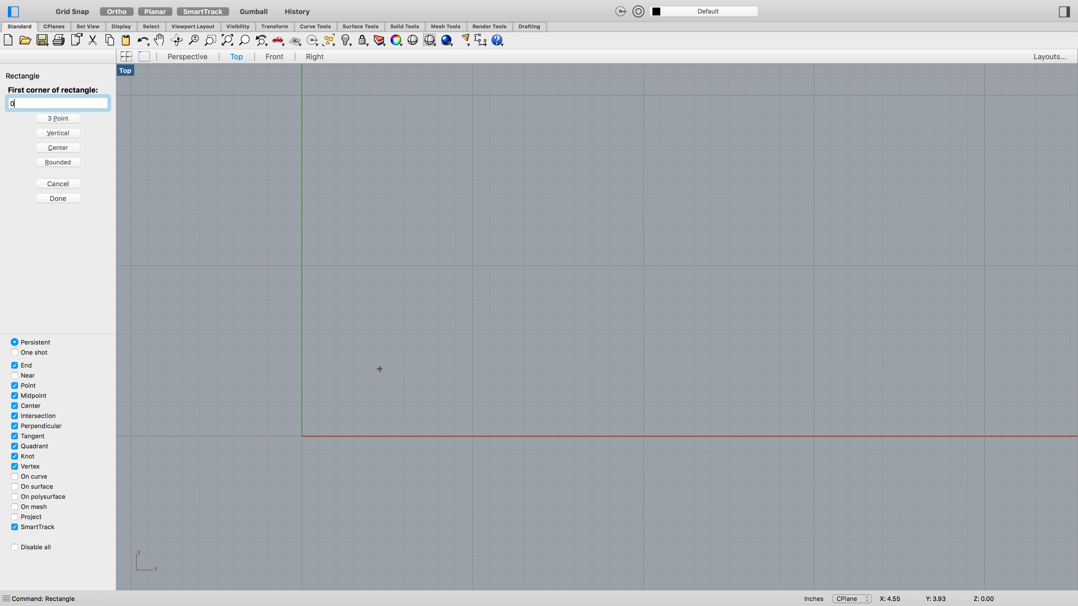
pyautogui.press('Return')
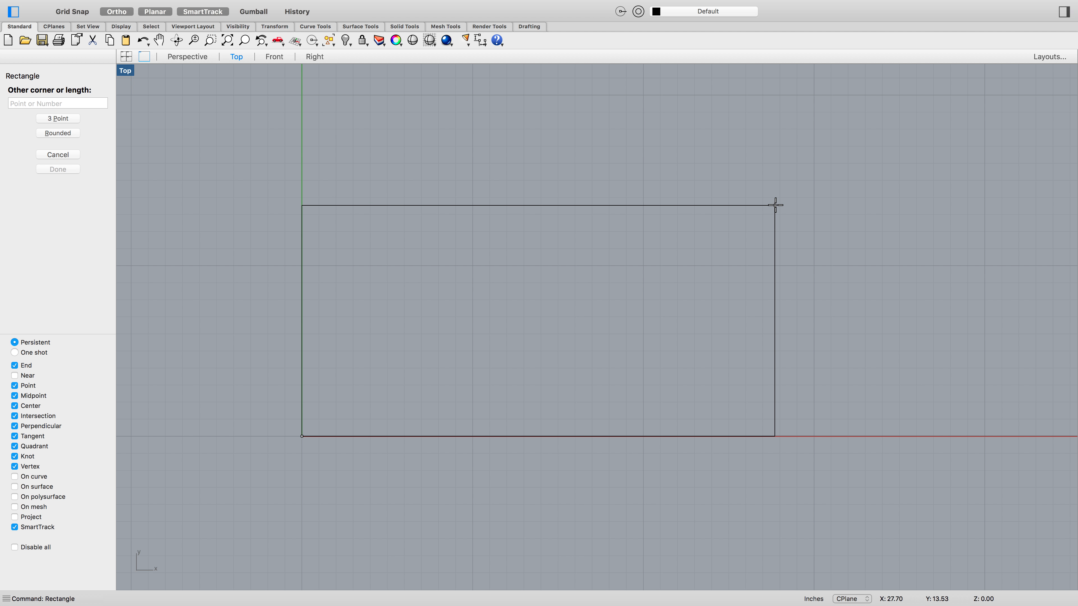
pyautogui.write('1')
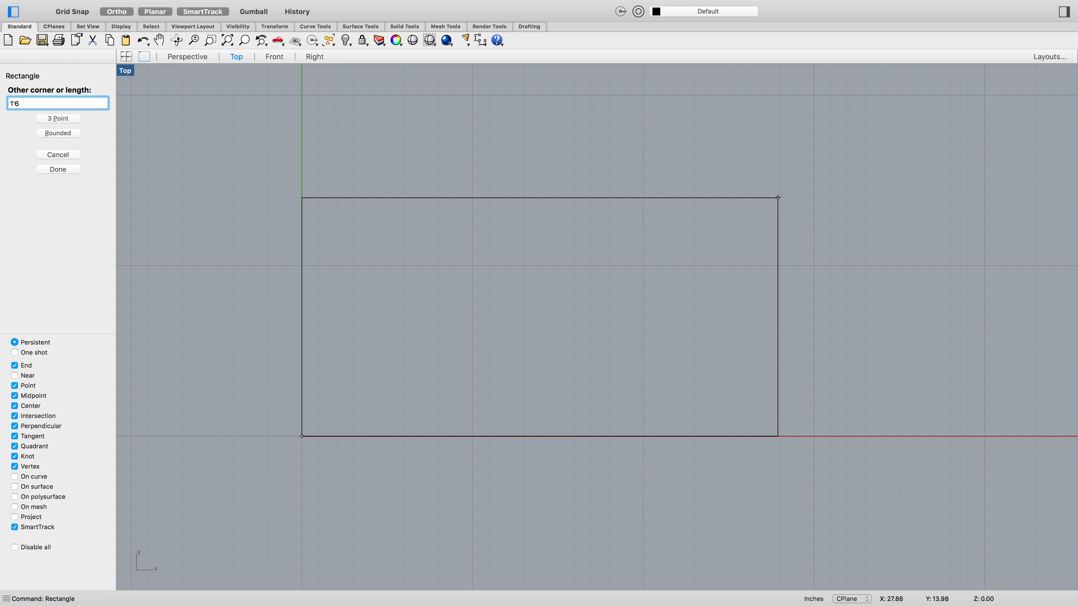
pyautogui.write("'6")
pyautogui.press('Return')
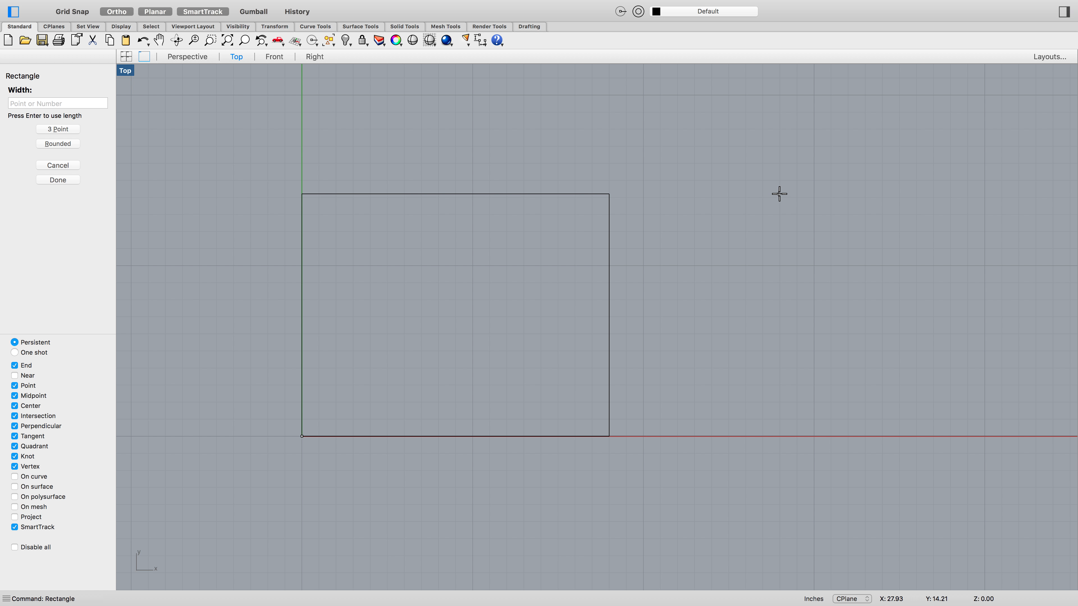
pyautogui.write("1'")
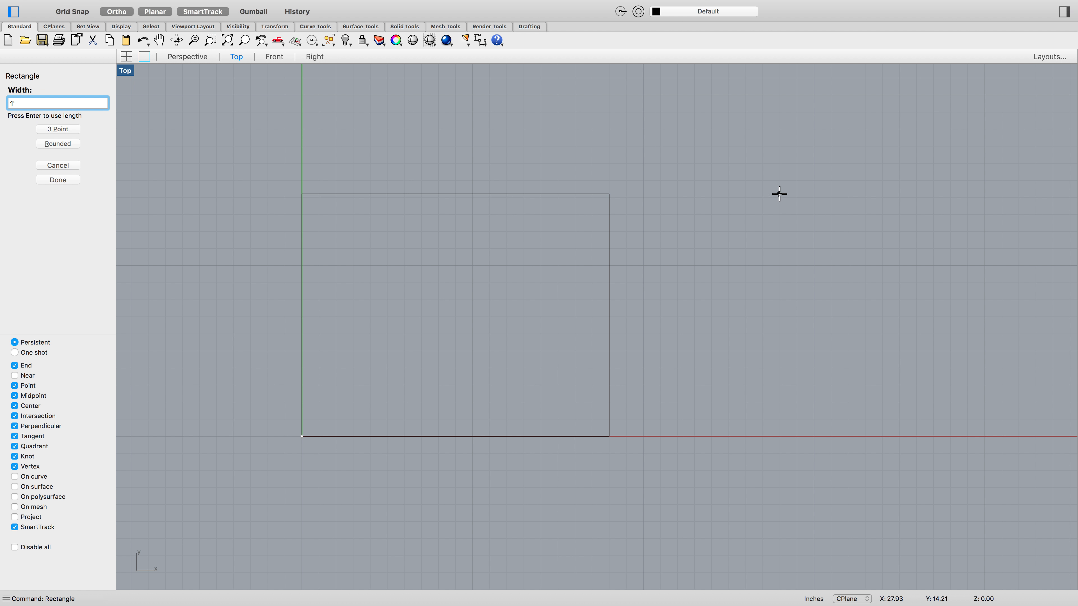
pyautogui.press('Return')
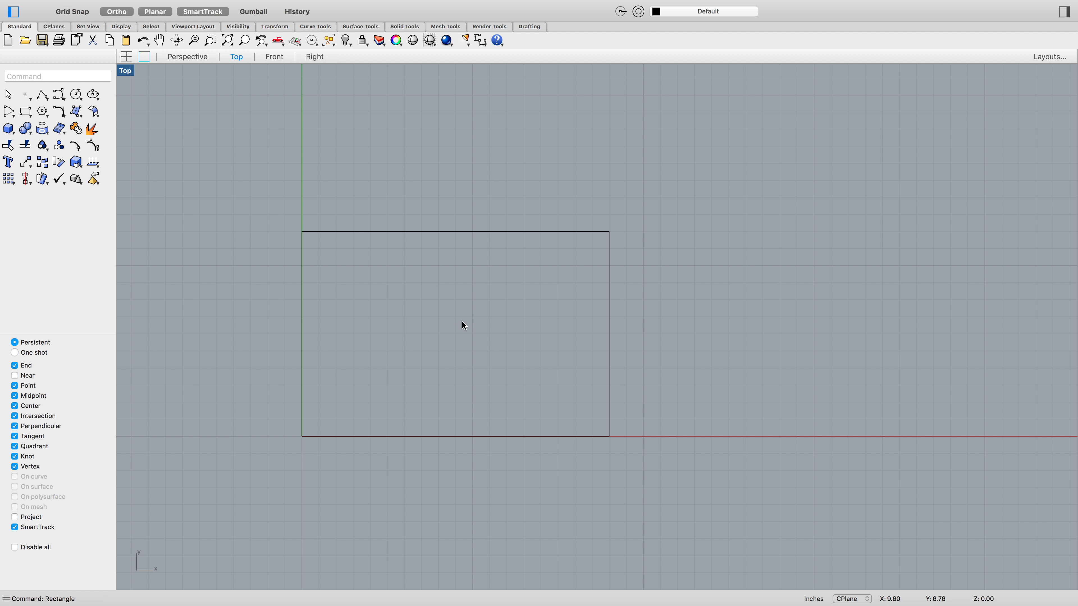
# In the Perspective view, extrude the rectangle into a 6-inch-high solid and delete the source curve
pyautogui.click(186, 56)
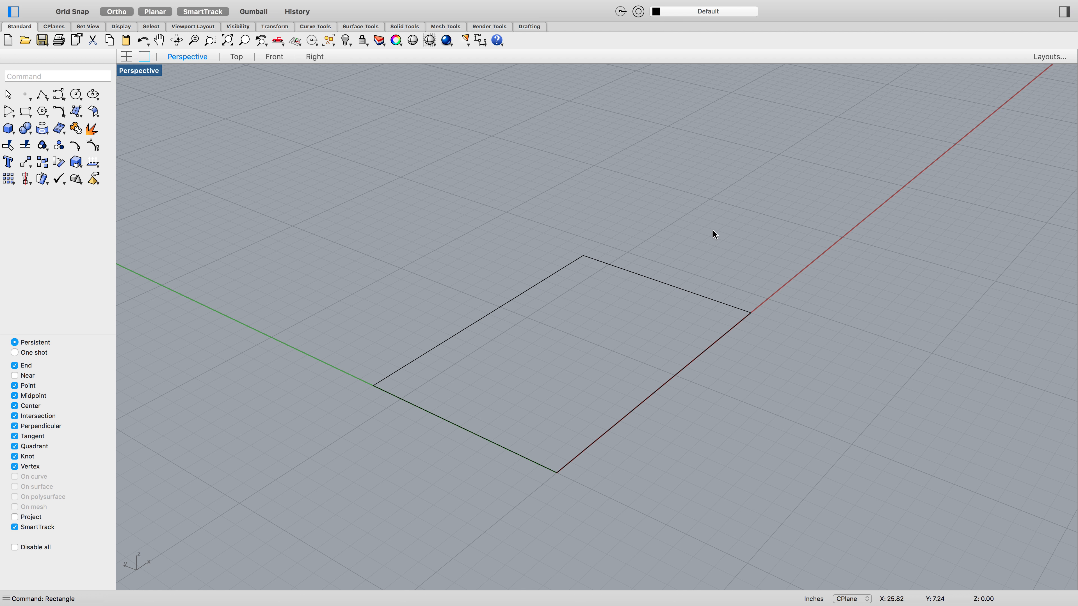
pyautogui.click(687, 291)
pyautogui.click(721, 256)
pyautogui.click(678, 289)
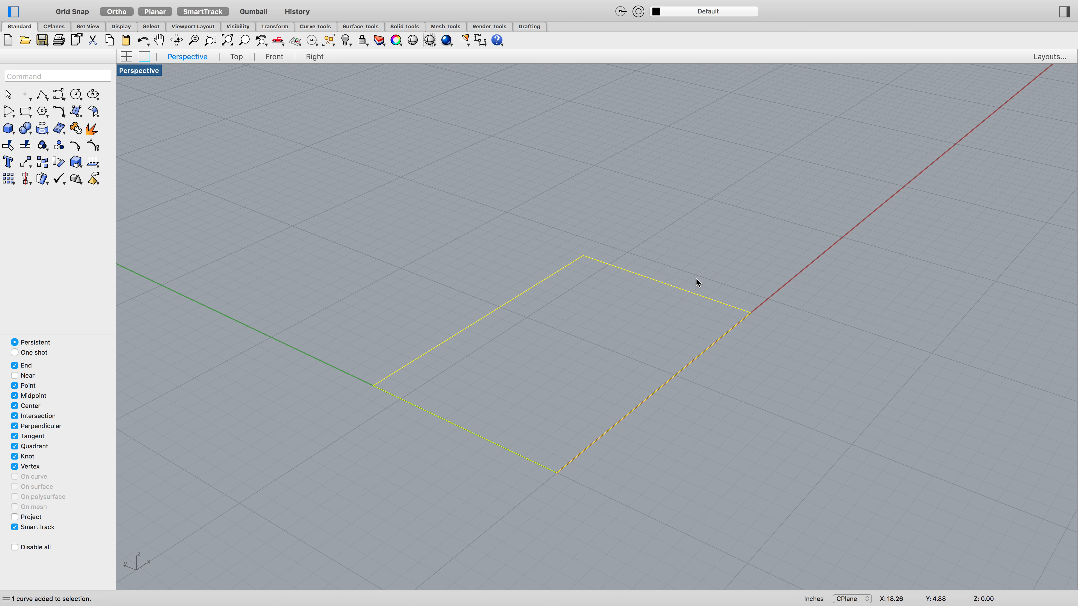
pyautogui.write('ExtrudeCrv')
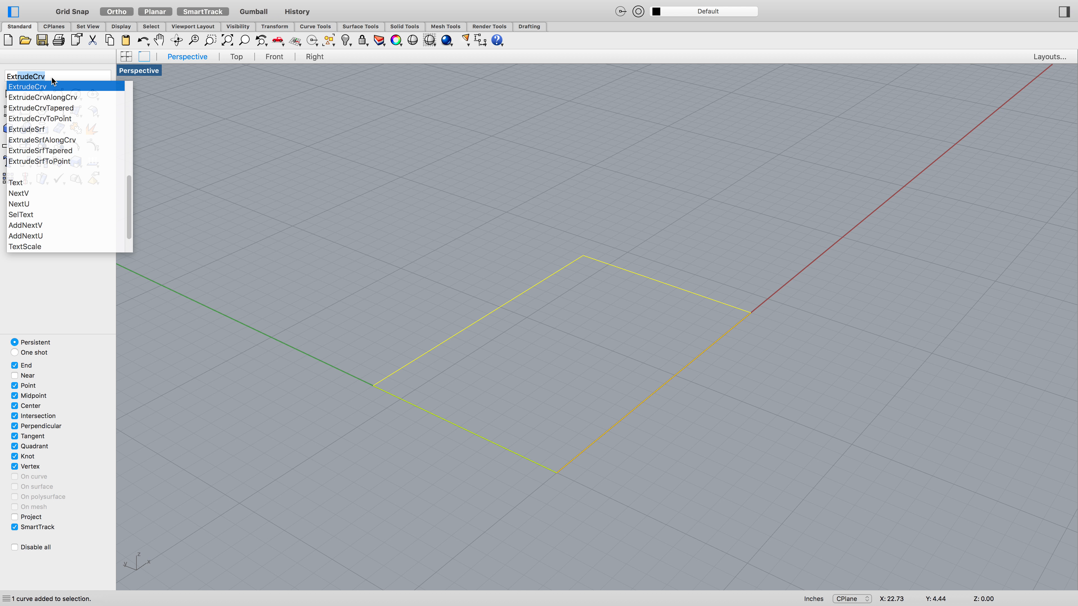
pyautogui.click(68, 87)
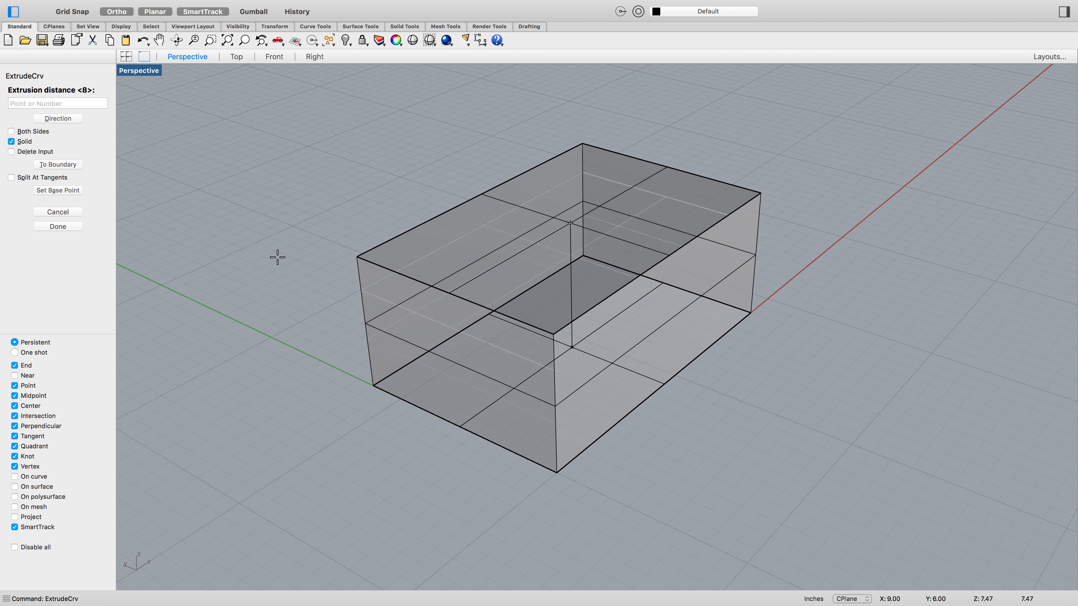
pyautogui.write('6')
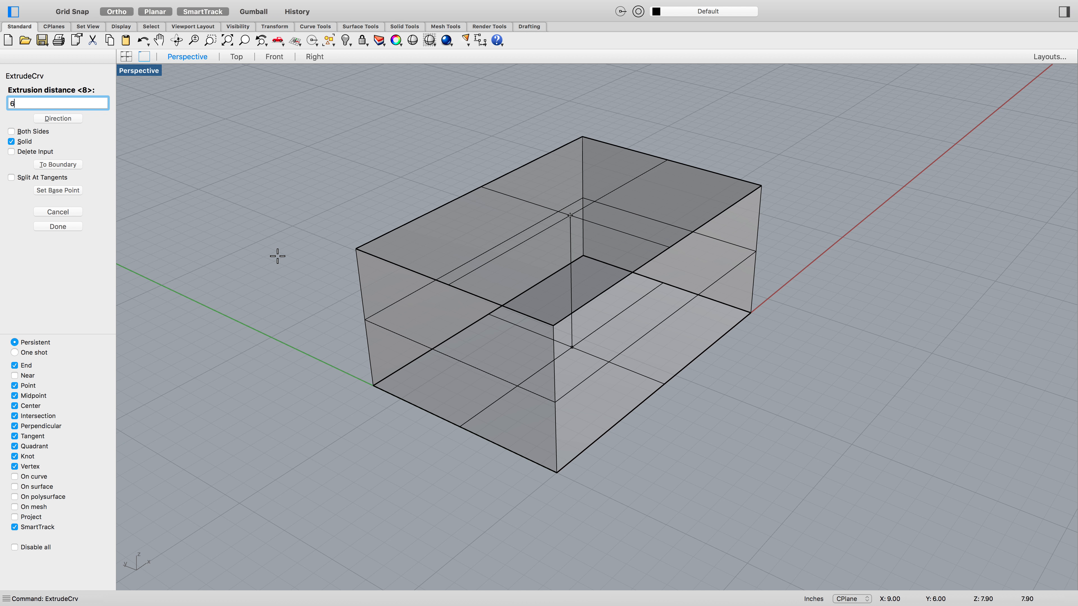
pyautogui.press('Return')
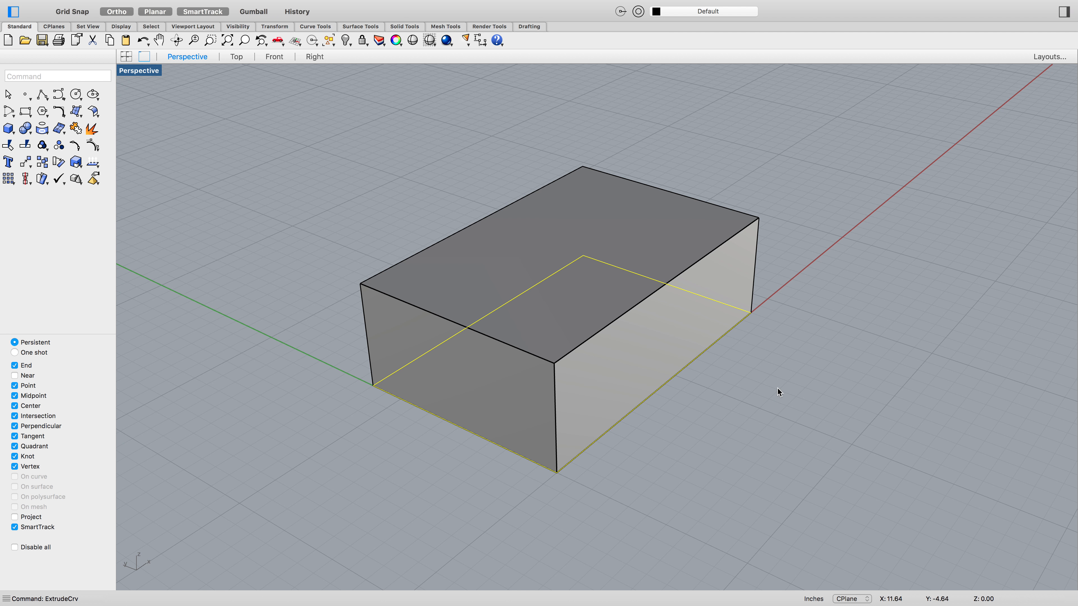
pyautogui.press('Delete')
# Fillet the box's short top edge above the green Y axis with FilletEdge at a radius of 3
pyautogui.moveTo(797, 369); pyautogui.dragTo(739, 364, button='right')
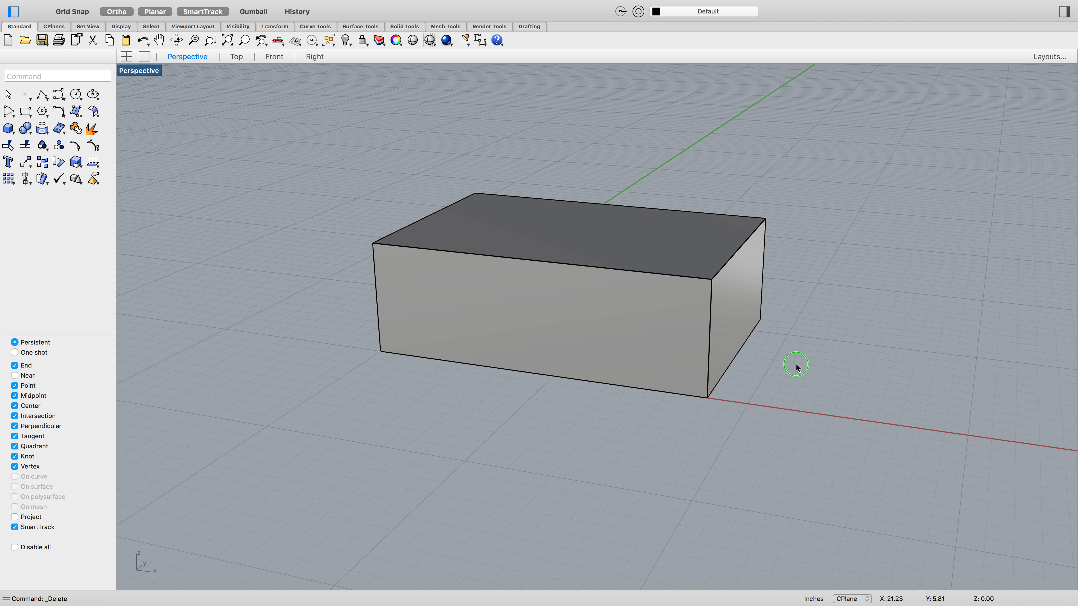
pyautogui.moveTo(796, 366); pyautogui.dragTo(716, 371, button='right')
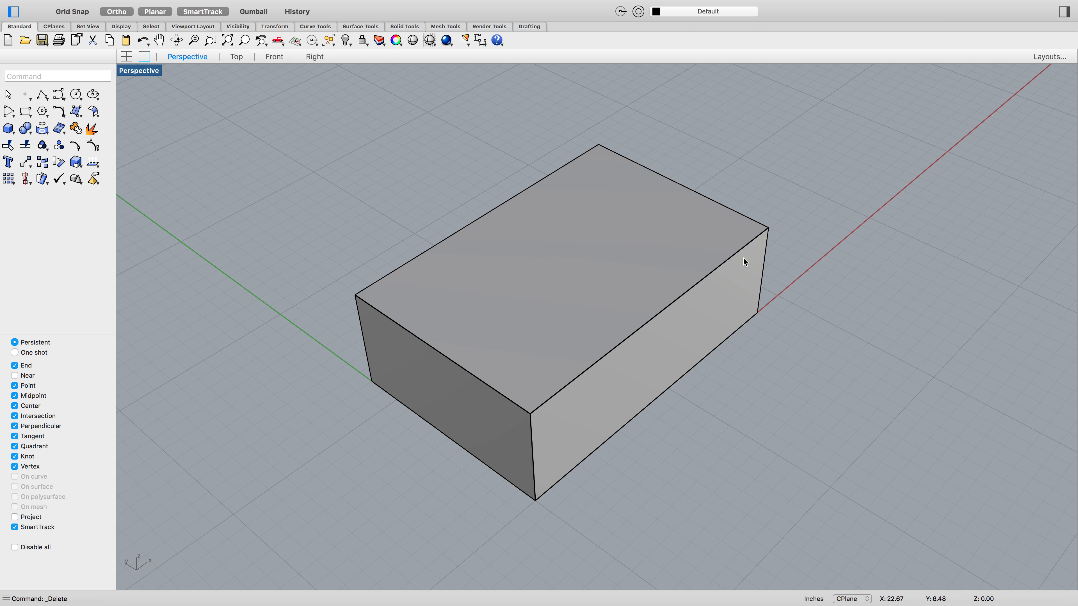
pyautogui.moveTo(918, 360); pyautogui.dragTo(858, 346, button='right')
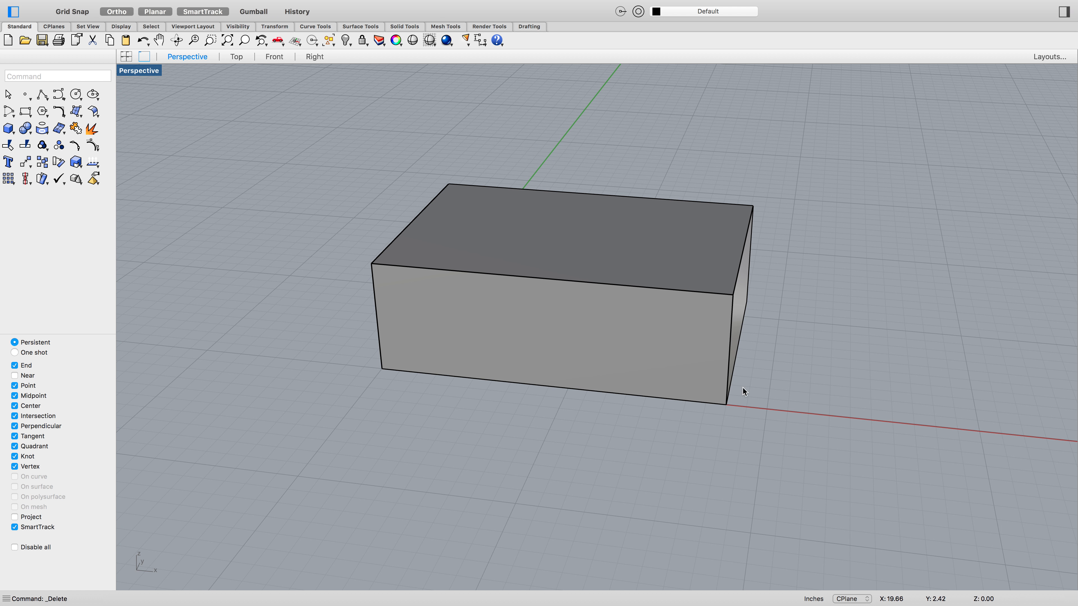
pyautogui.moveTo(407, 443); pyautogui.dragTo(405, 438, button='right')
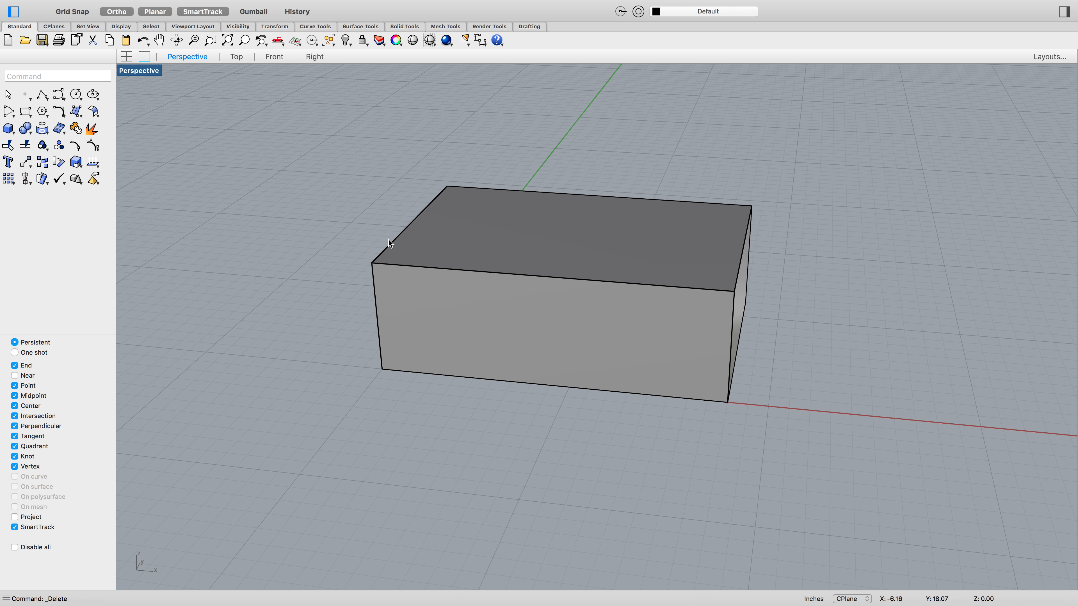
pyautogui.write('f')
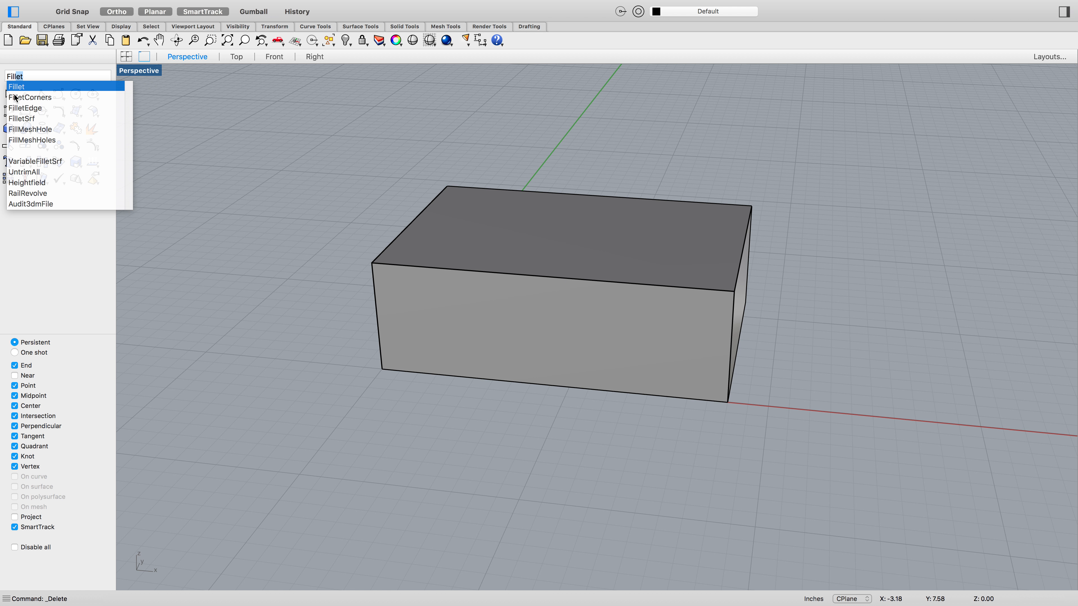
pyautogui.click(27, 108)
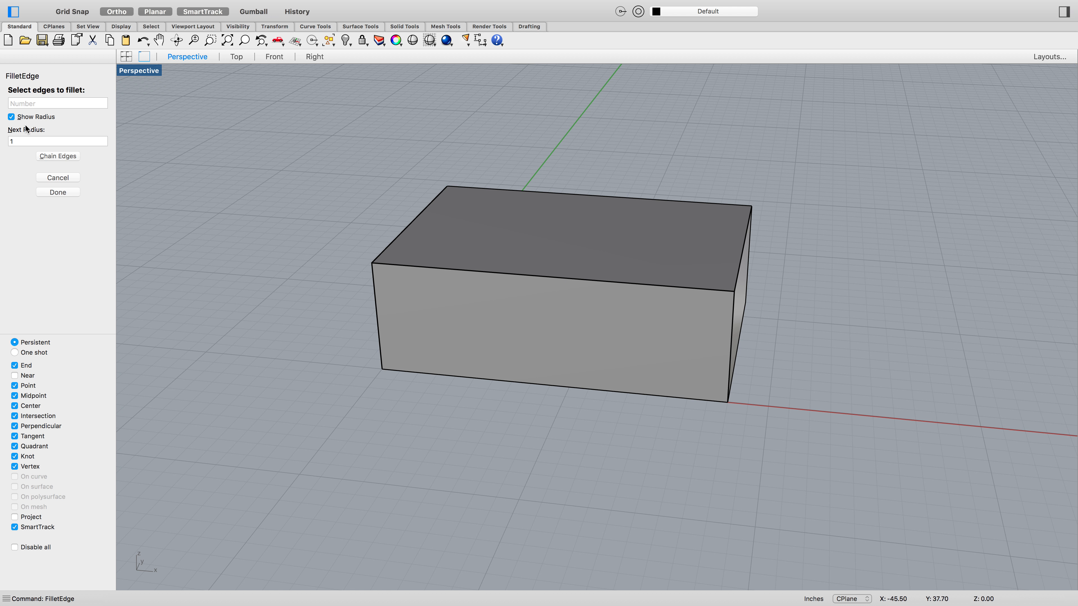
pyautogui.click(13, 141)
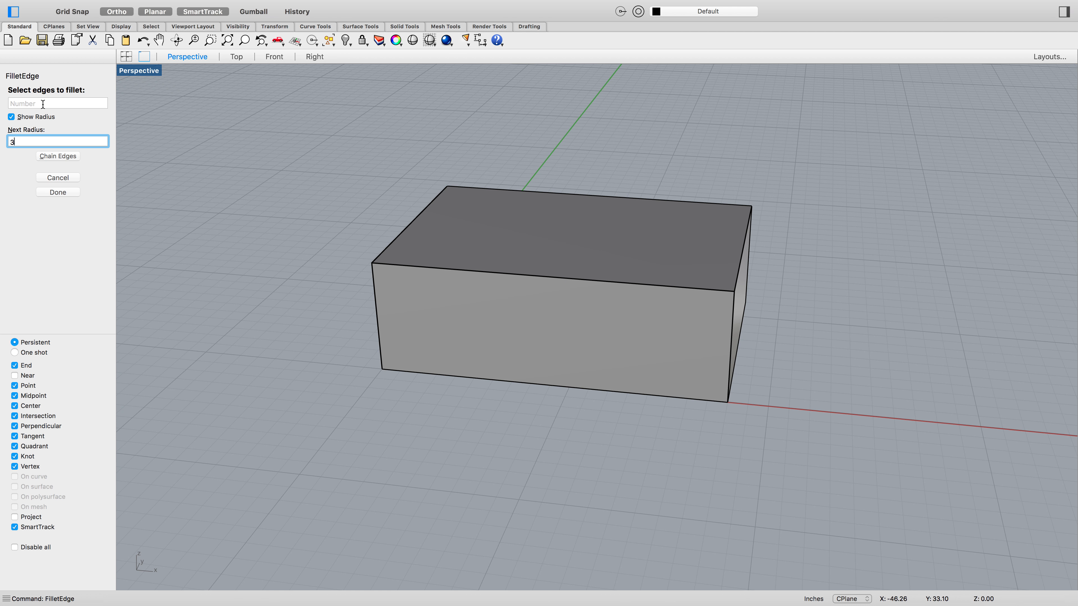
pyautogui.press('Return')
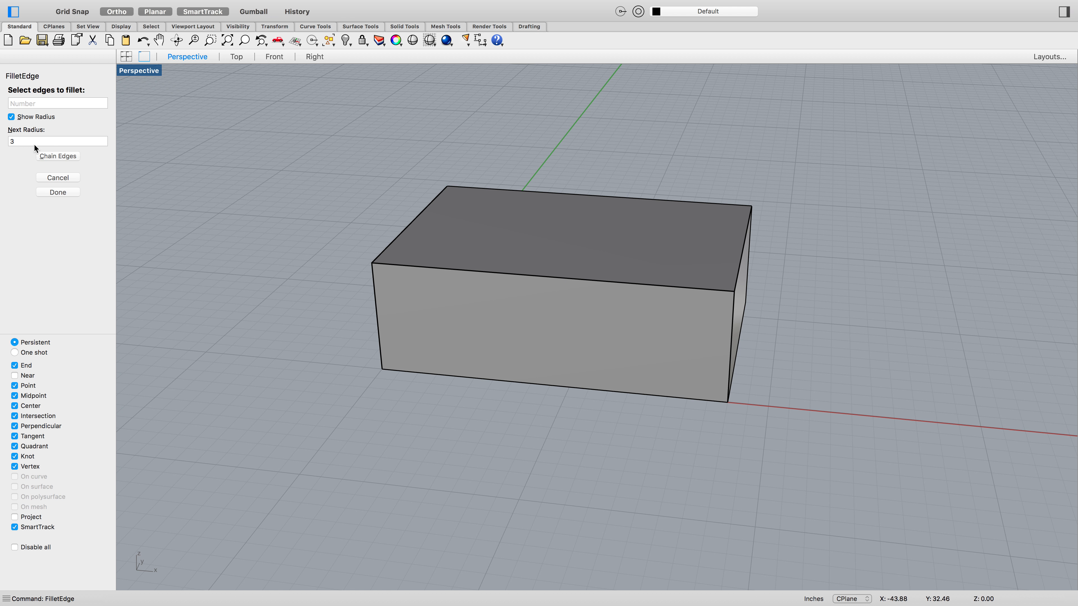
pyautogui.click(403, 238)
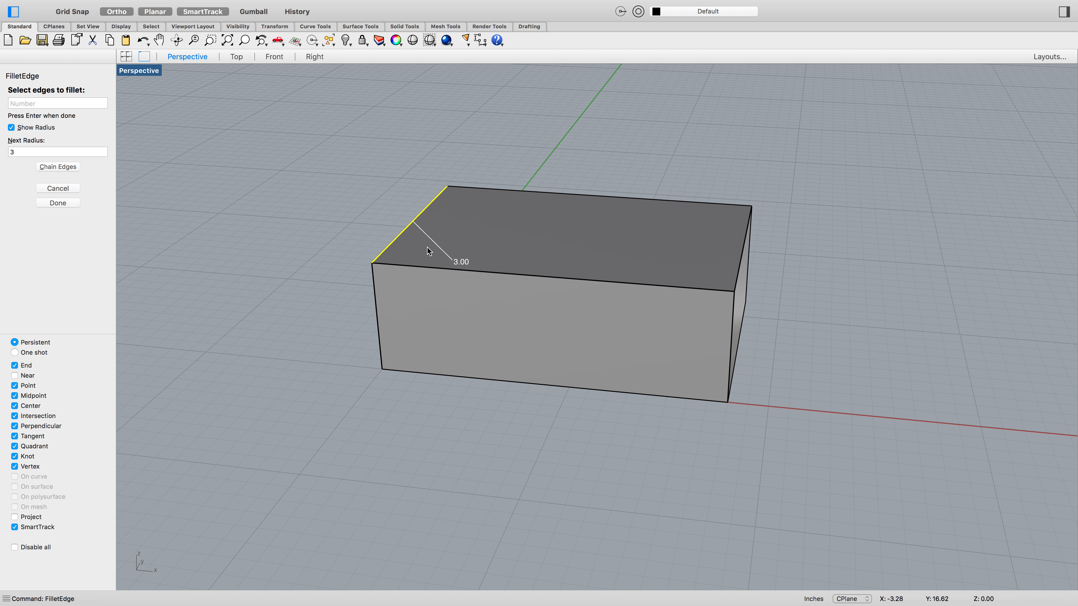
pyautogui.press('Return')
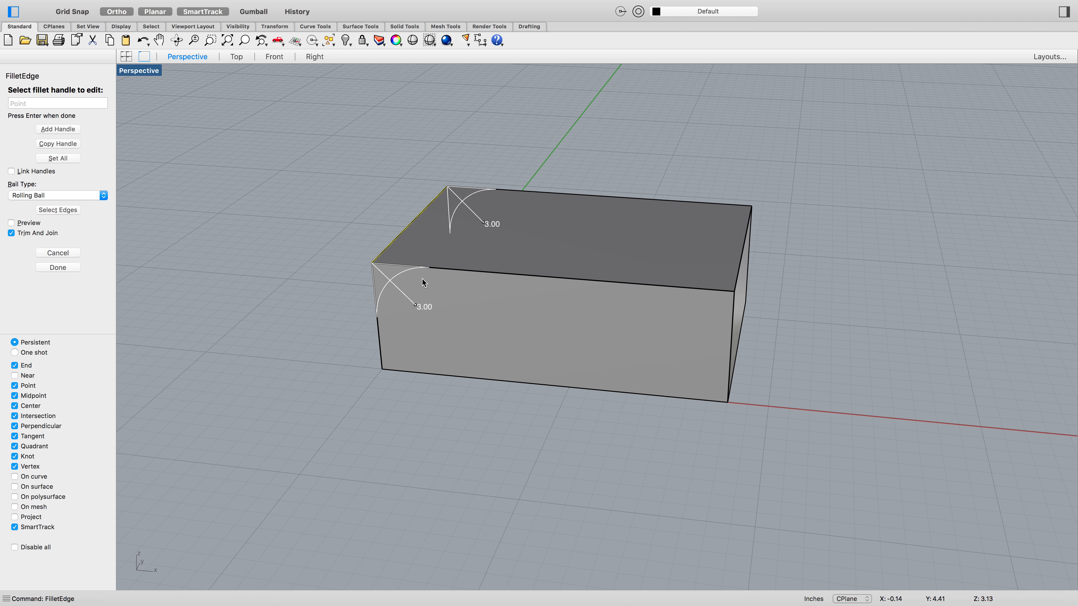
pyautogui.press('Return')
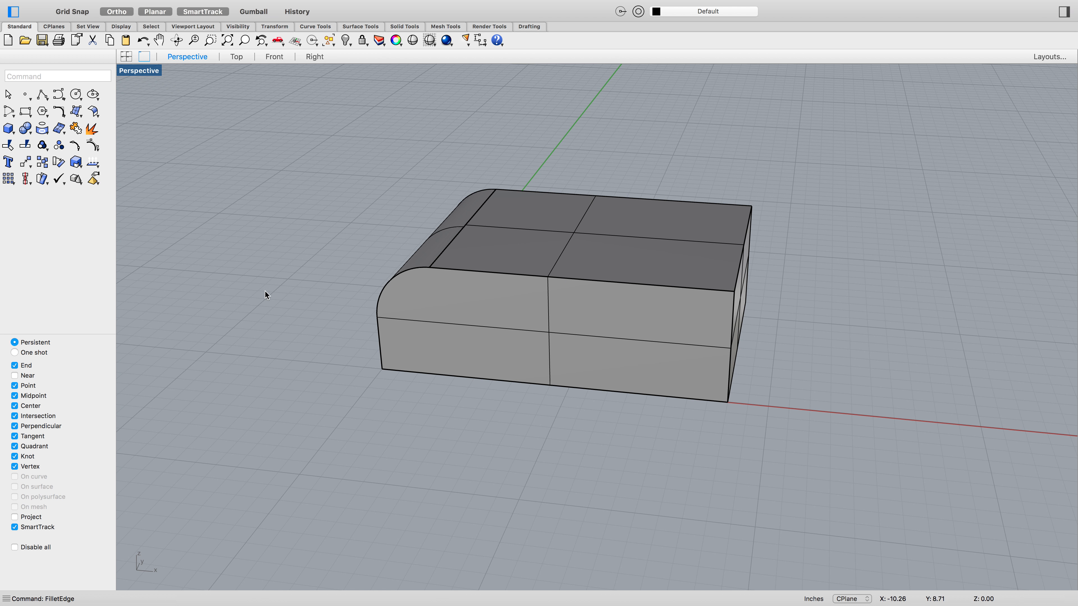
# Chamfer the box's short top edge opposite the fillet with ChamferEdge at a distance of 4
pyautogui.moveTo(265, 292); pyautogui.dragTo(530, 351, button='right')
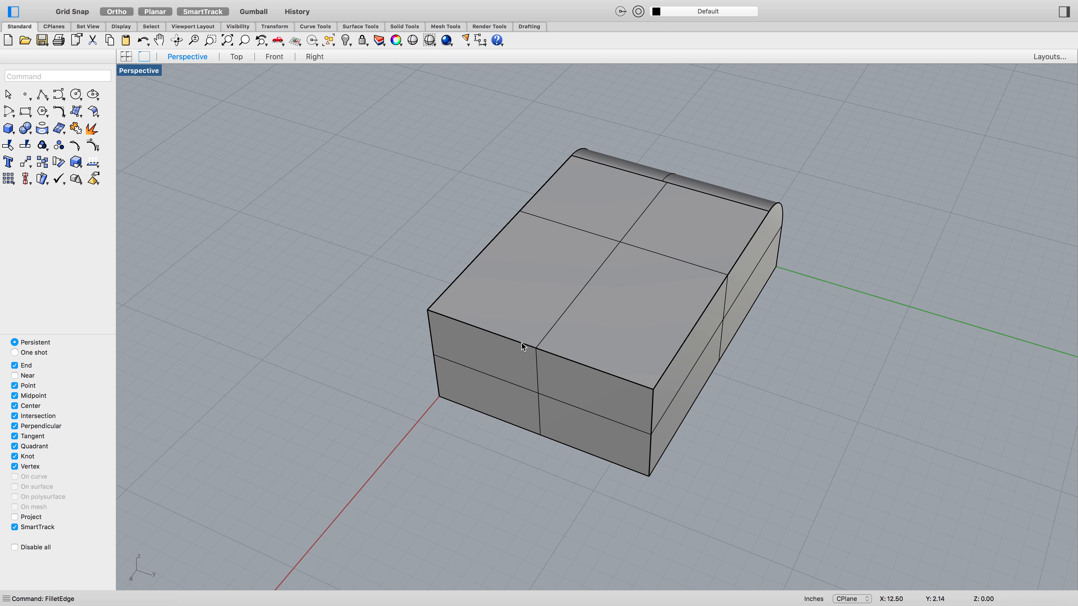
pyautogui.write('ChamferEdge')
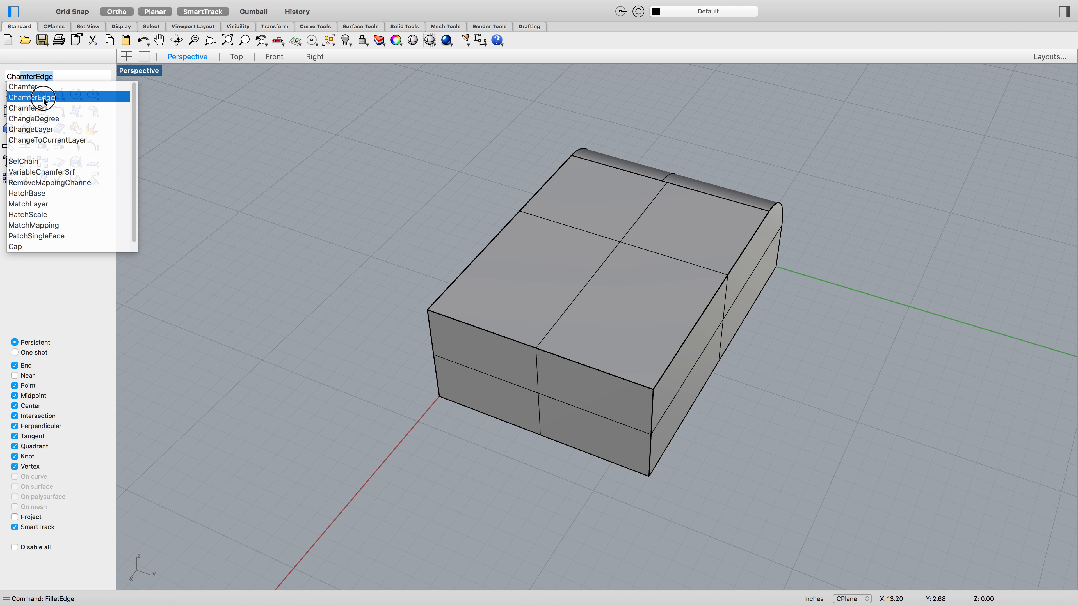
pyautogui.click(22, 99)
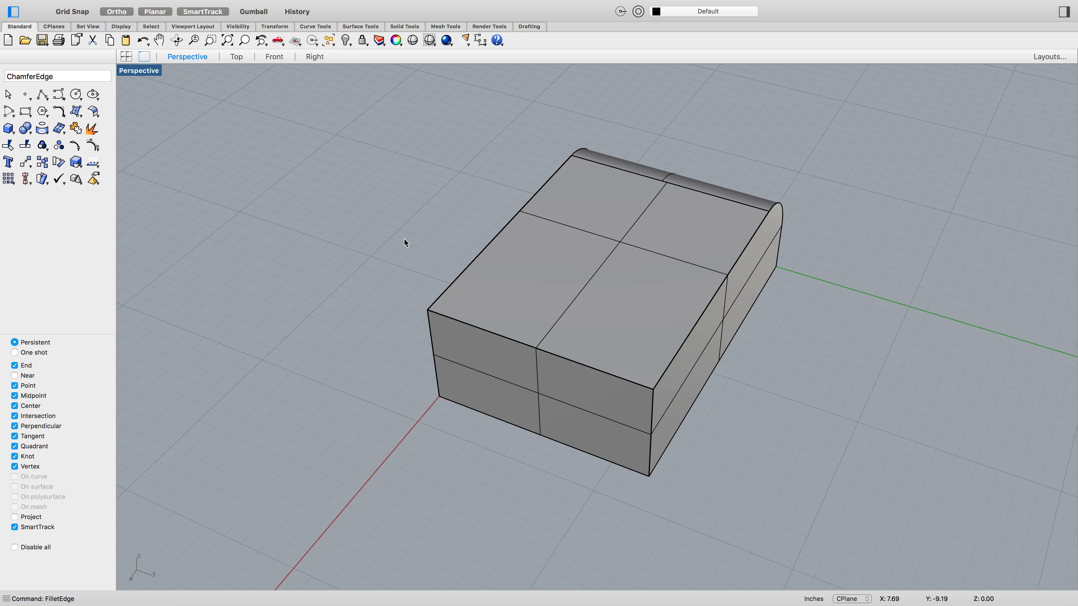
pyautogui.press('Return')
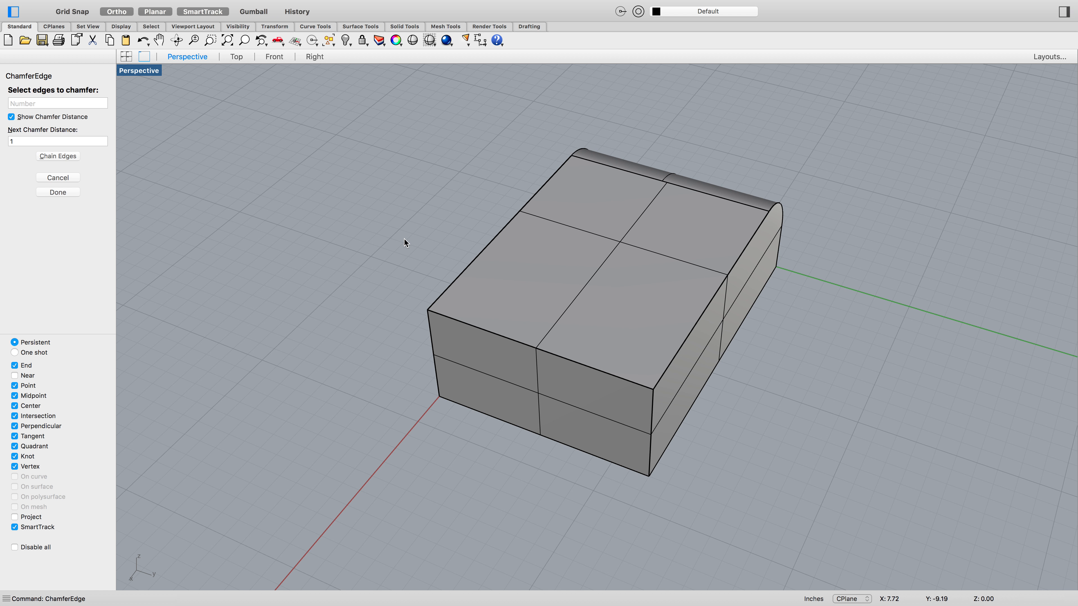
pyautogui.click(53, 140)
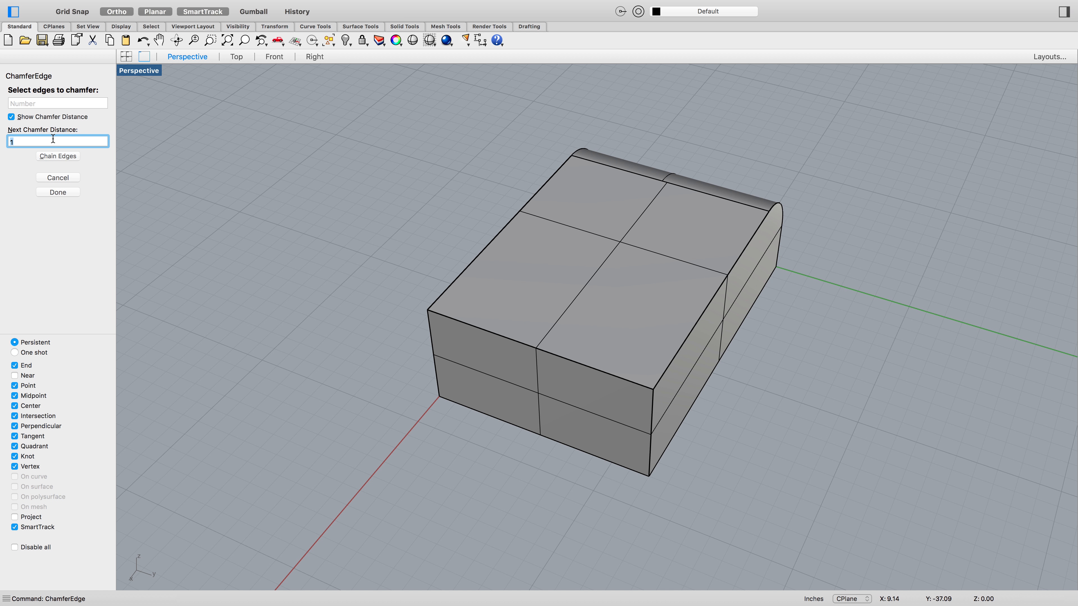
pyautogui.write('4')
pyautogui.click(598, 368)
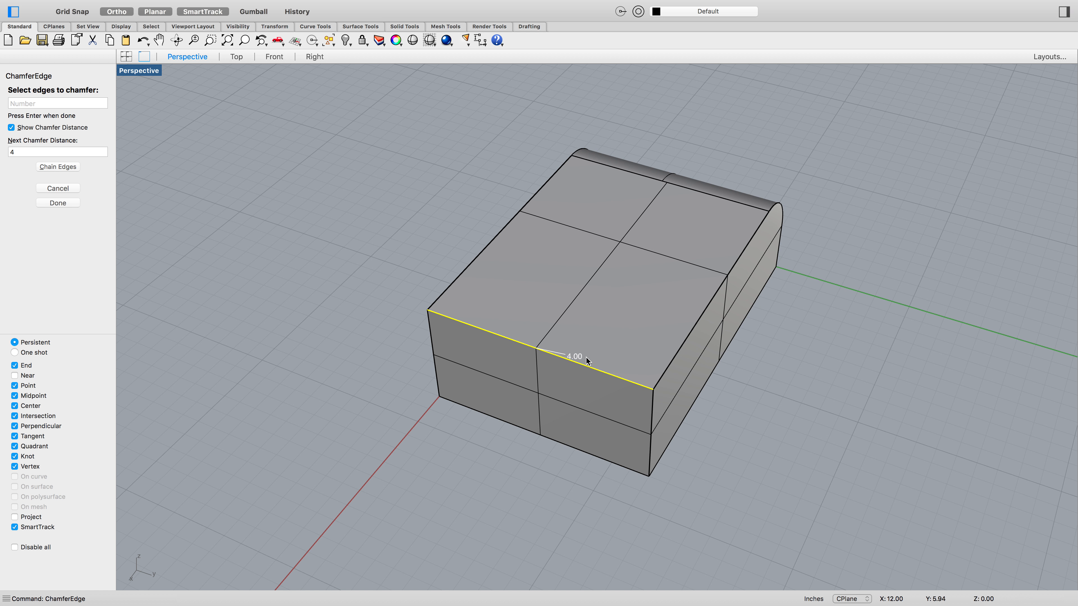
pyautogui.press('Return')
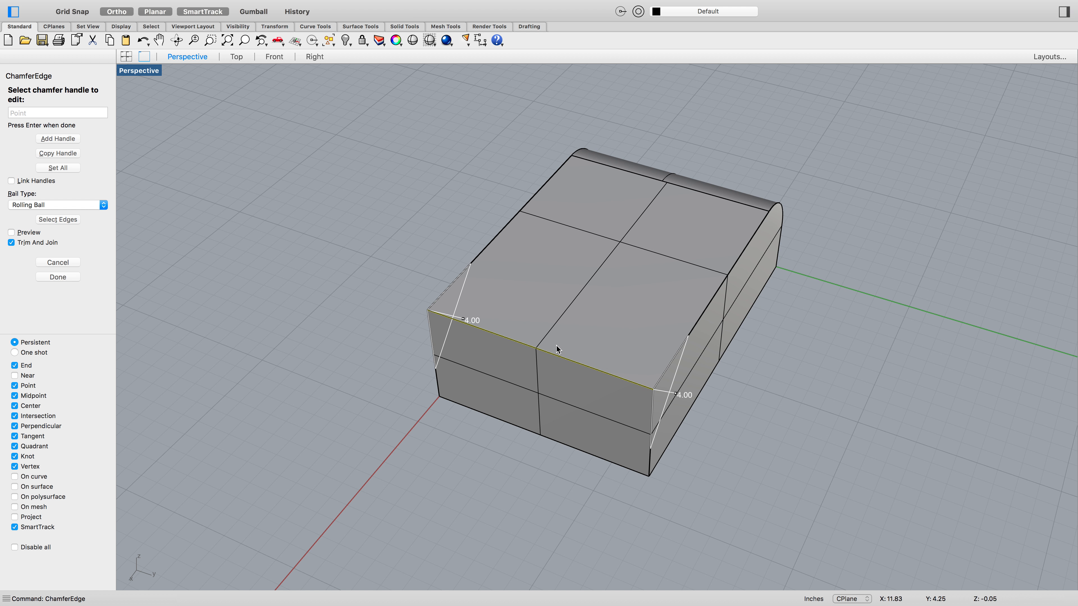
pyautogui.press('Return')
pyautogui.moveTo(815, 411); pyautogui.dragTo(809, 341, button='right')
pyautogui.click(806, 340)
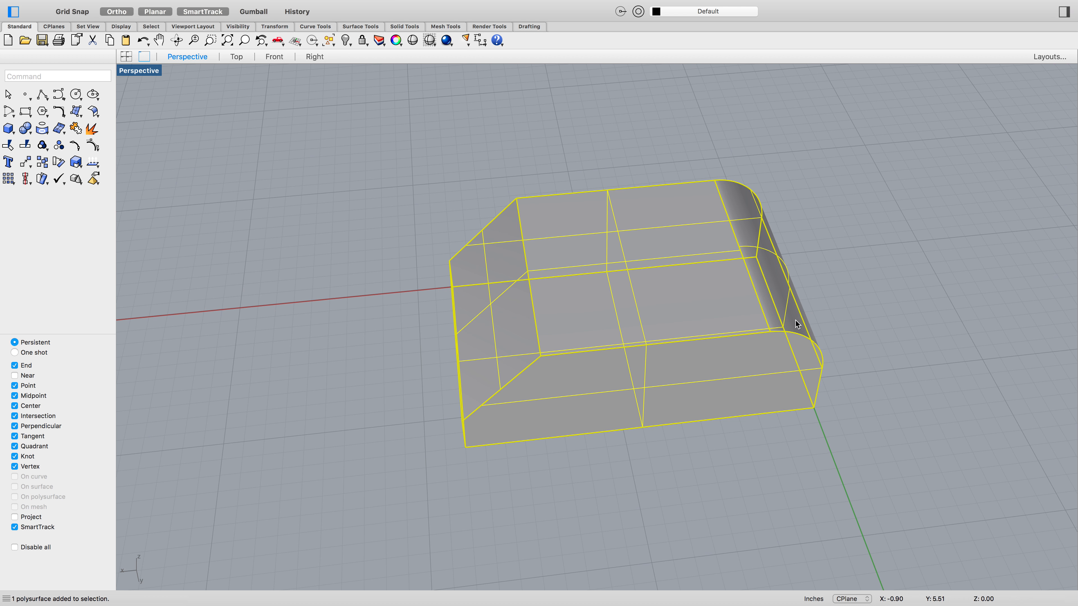
pyautogui.click(647, 461)
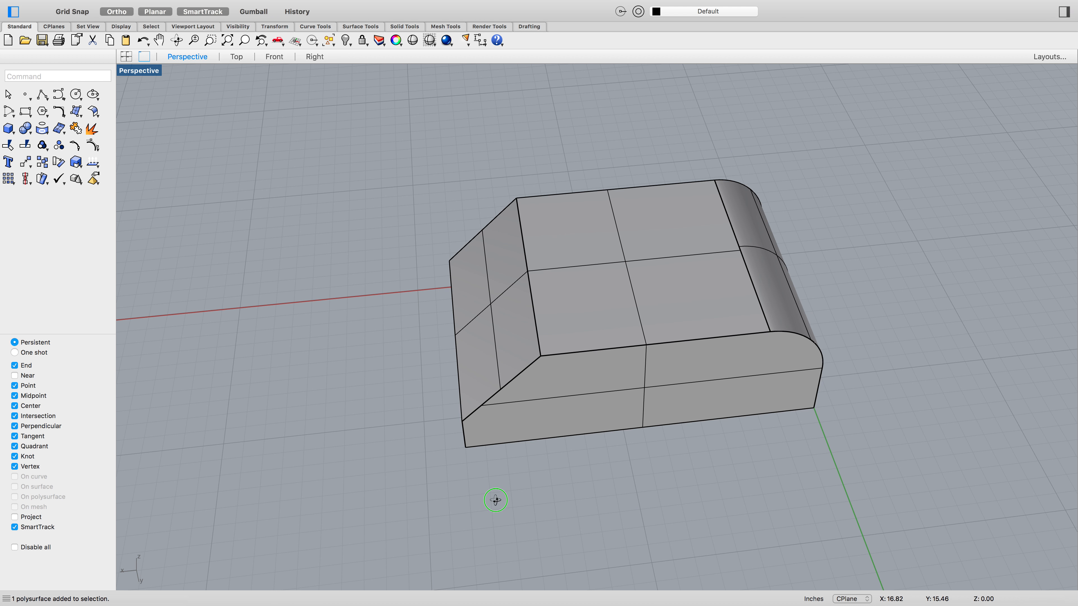
# Chamfer the short vertical corner edge below the sloped face, on the side away from the red X axis, at a distance of 4
pyautogui.moveTo(496, 500); pyautogui.dragTo(564, 496, button='right')
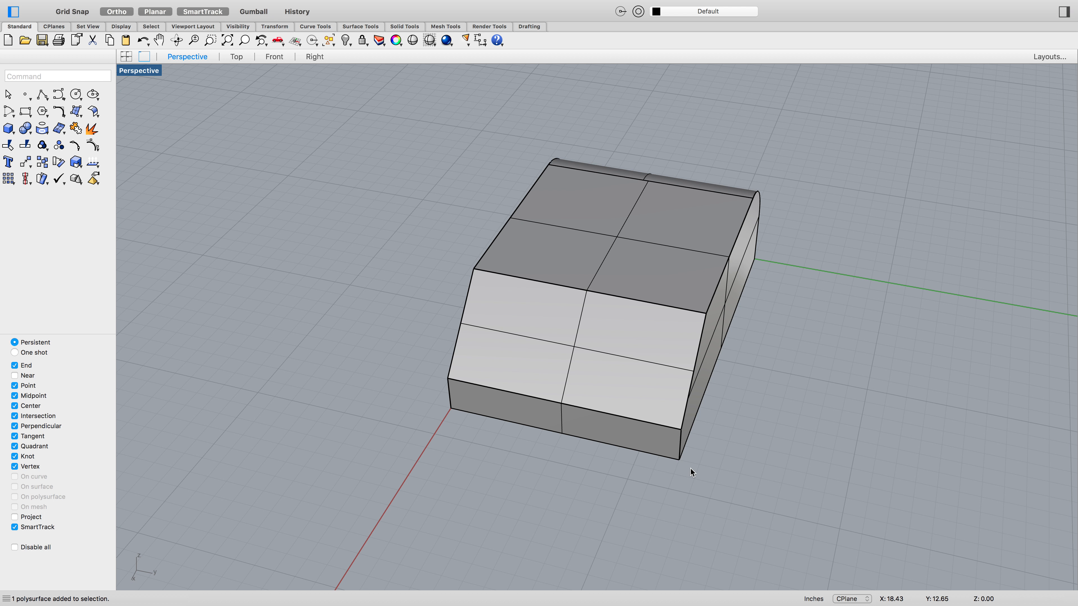
pyautogui.rightClick(703, 474)
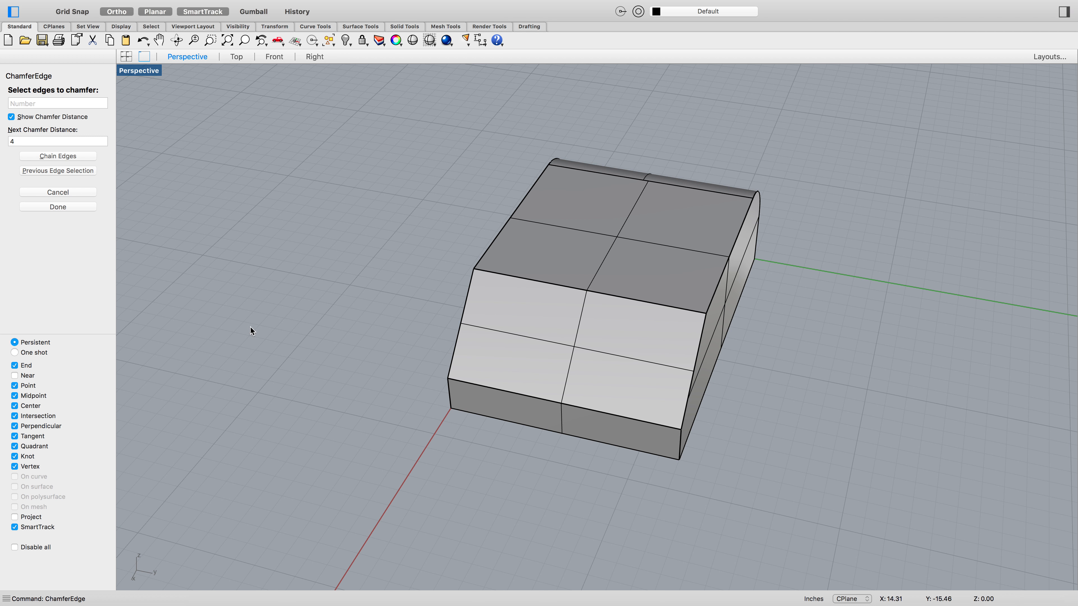
pyautogui.click(680, 445)
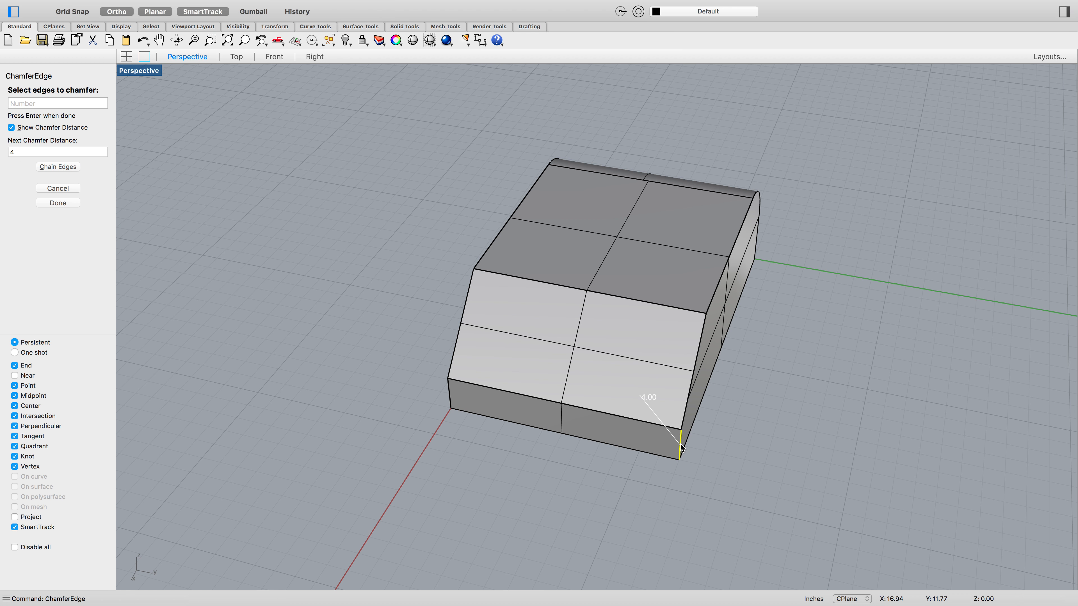
pyautogui.press('Return')
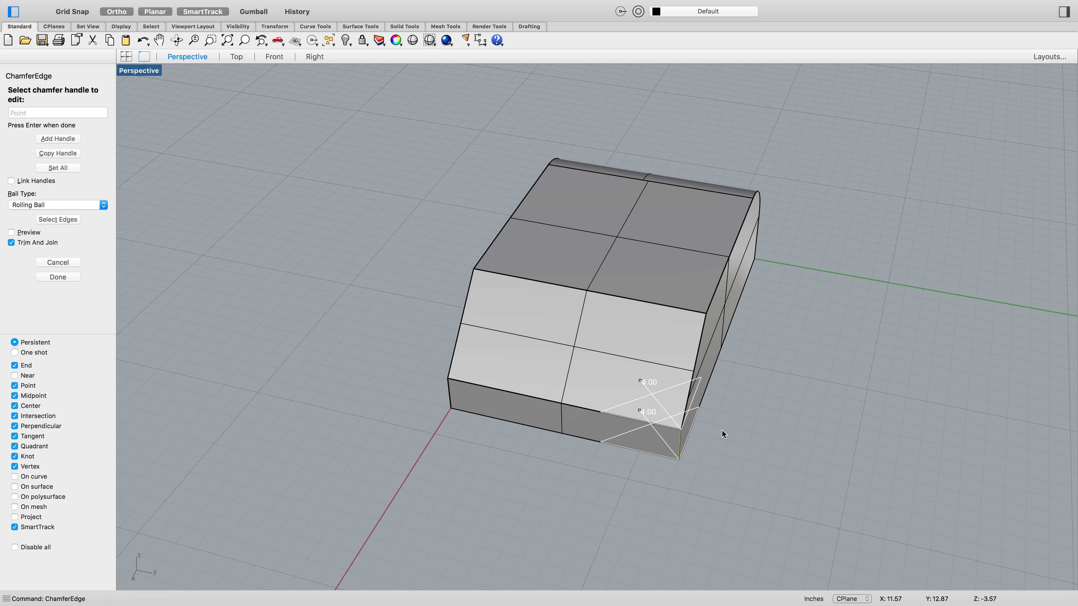
pyautogui.press('Return')
# Create a box 6 long, 6 wide and 6 high with its first corner near the red X axis, beyond the chamfered end of the solid
pyautogui.moveTo(757, 431)
pyautogui.mouseDown(button='right')
pyautogui.moveTo(731, 435)
pyautogui.moveTo(709, 411)
pyautogui.moveTo(760, 426)
pyautogui.moveTo(740, 431)
pyautogui.moveTo(772, 431)
pyautogui.moveTo(760, 431)
pyautogui.mouseUp(button='right')
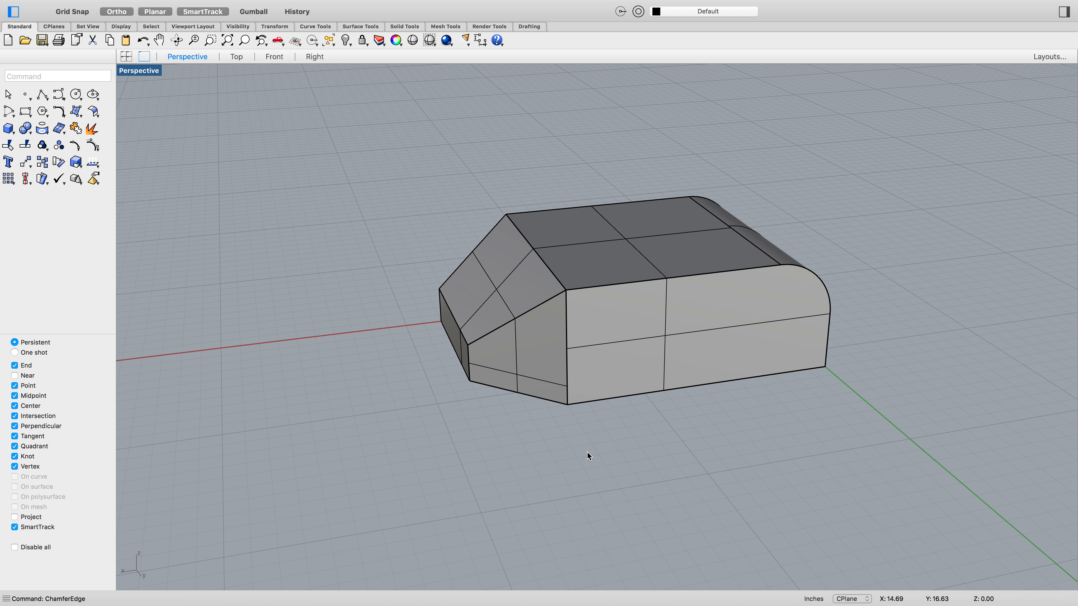
pyautogui.moveTo(615, 459); pyautogui.dragTo(420, 458, button='right')
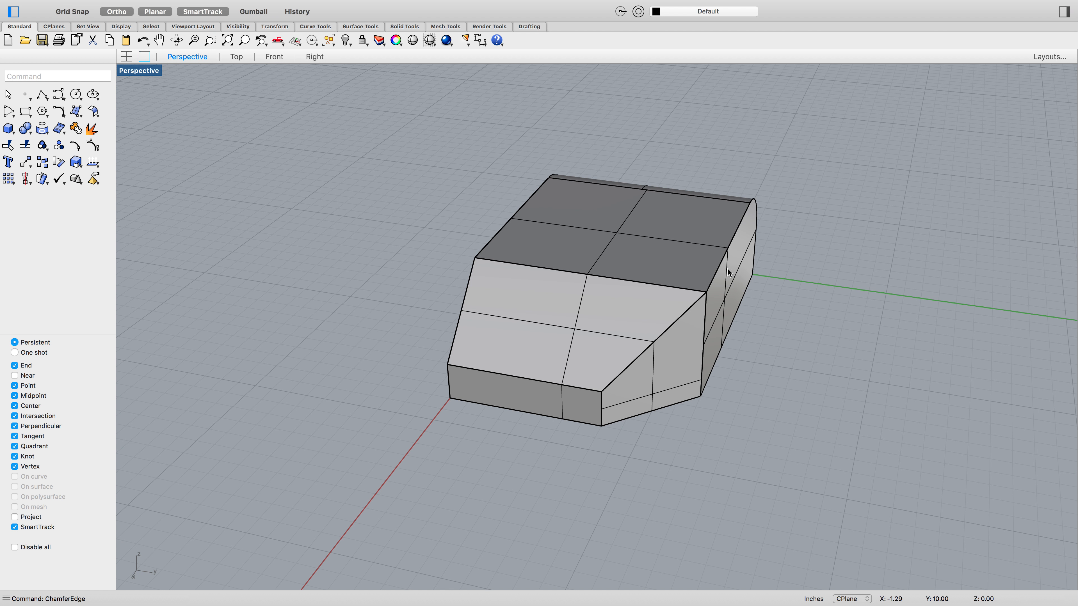
pyautogui.moveTo(452, 457); pyautogui.dragTo(616, 414, button='right')
pyautogui.scroll(-2, 746, 427)
pyautogui.scroll(3, 744, 425)
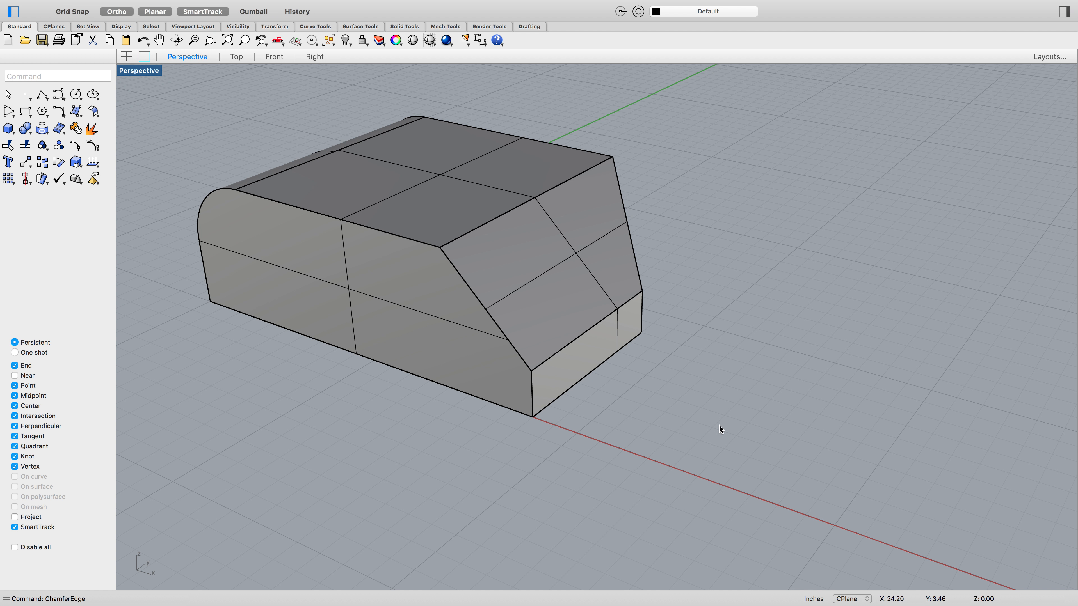
pyautogui.write('Box')
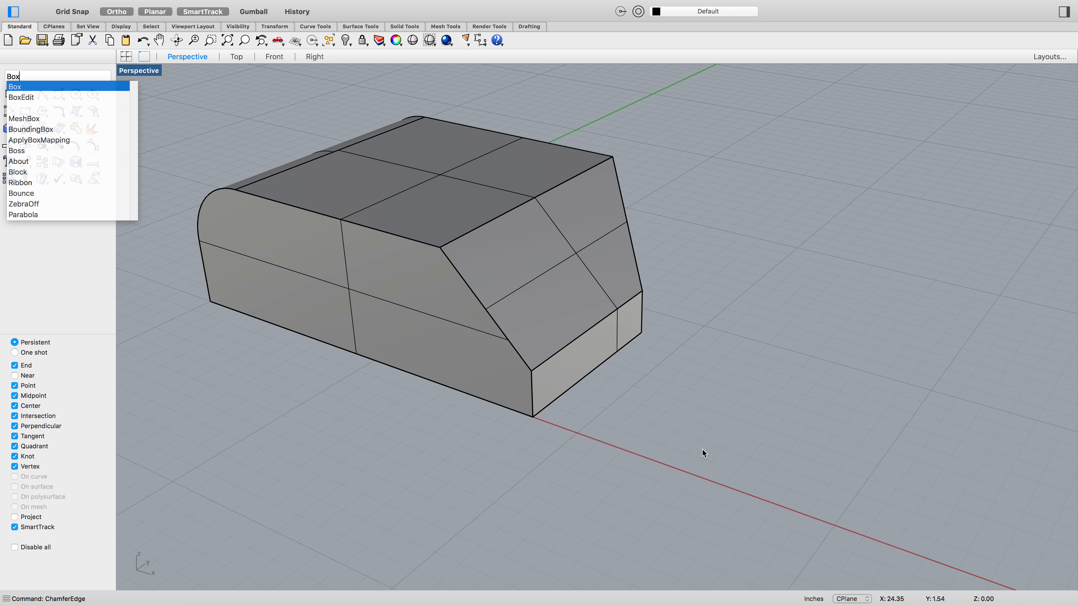
pyautogui.press('Return')
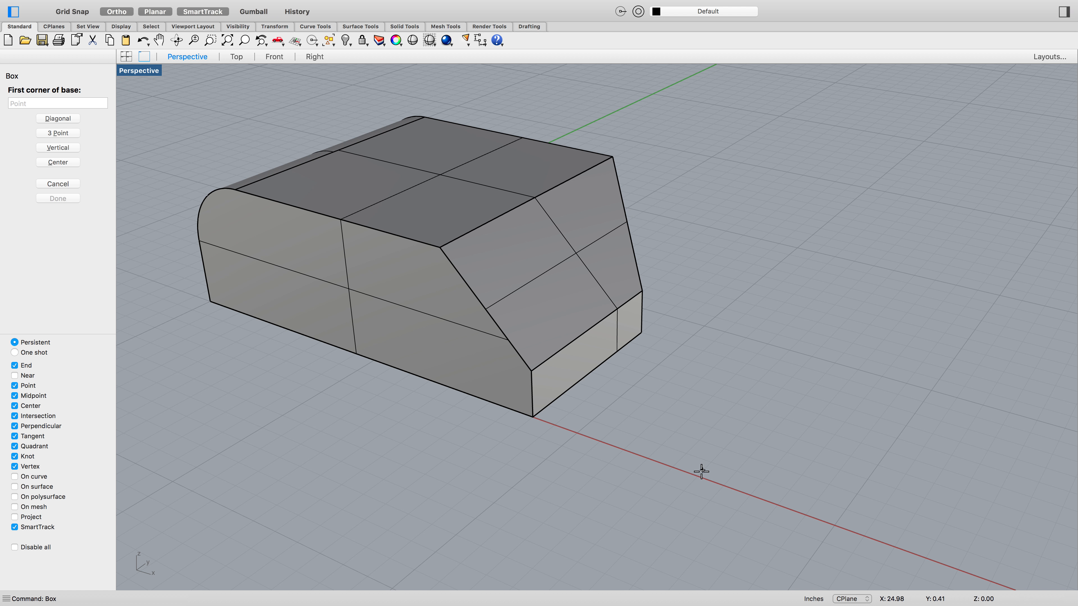
pyautogui.click(697, 476)
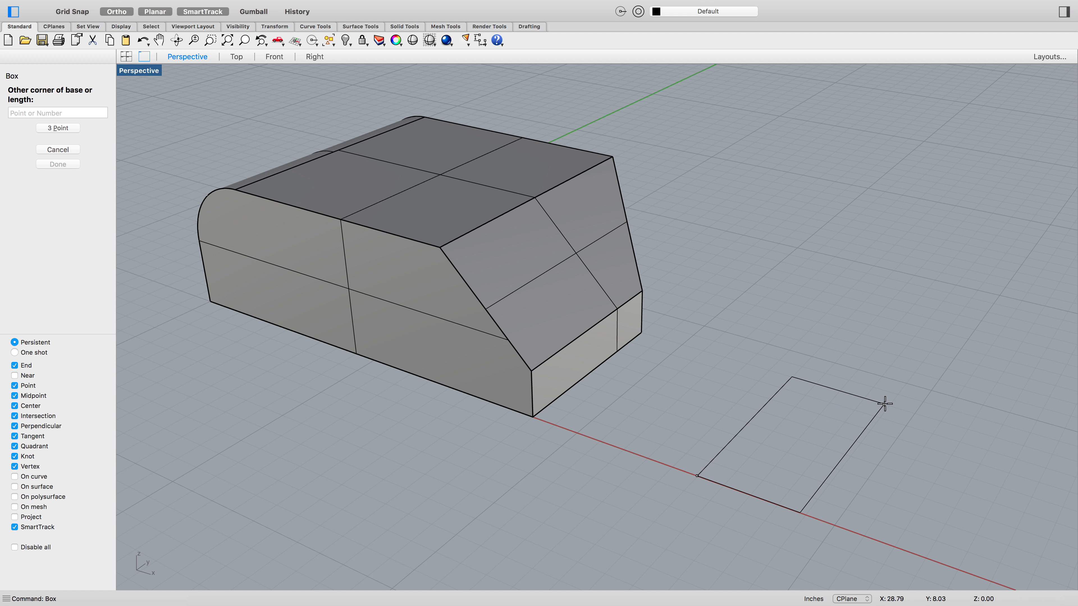
pyautogui.write('6')
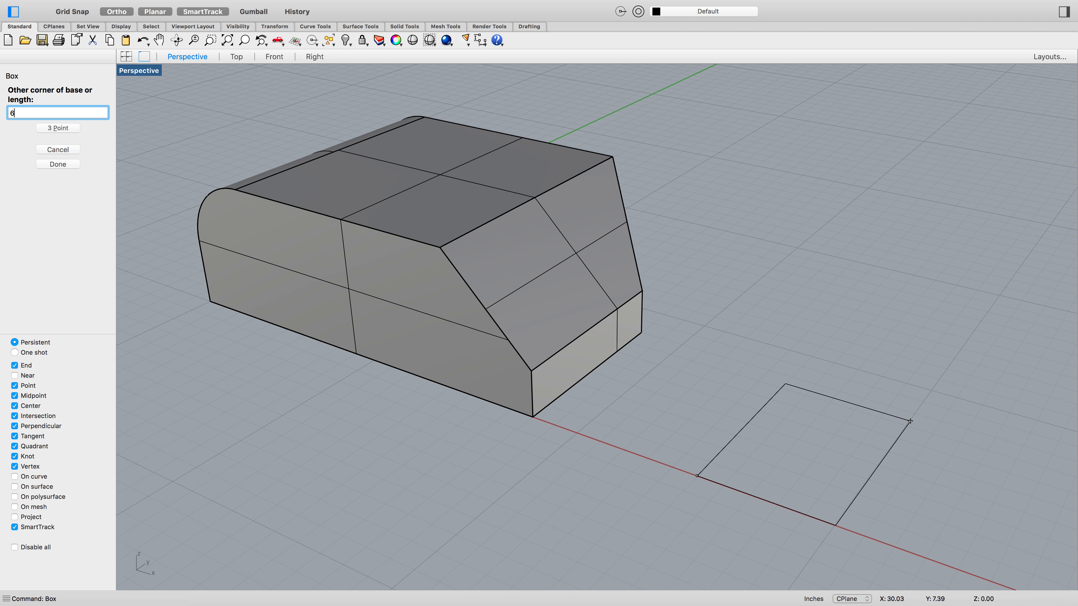
pyautogui.press('Return')
pyautogui.write('6')
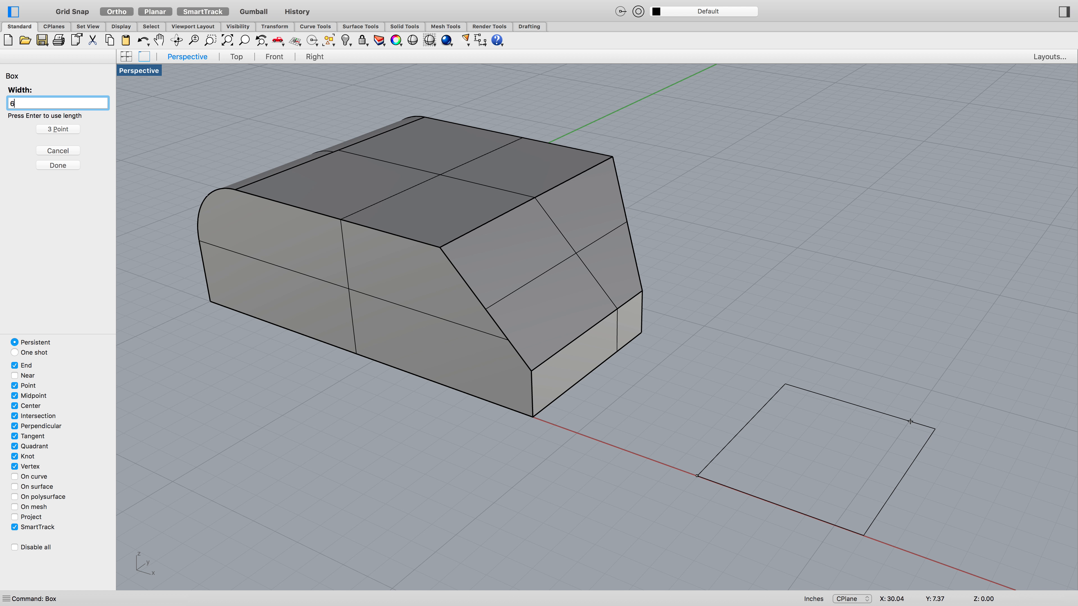
pyautogui.press('Return')
pyautogui.write('6')
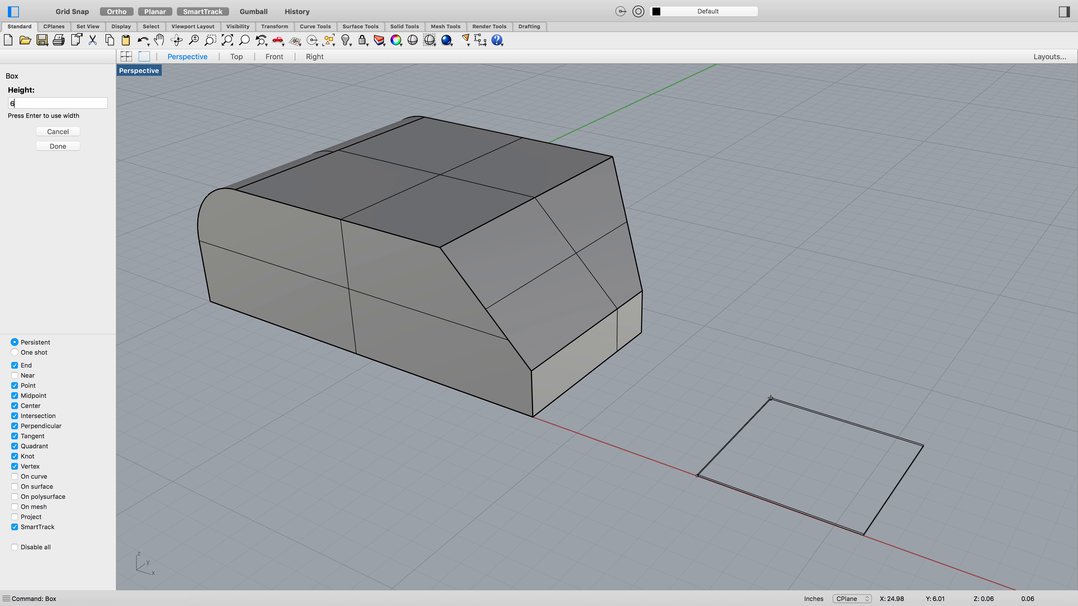
pyautogui.press('Return')
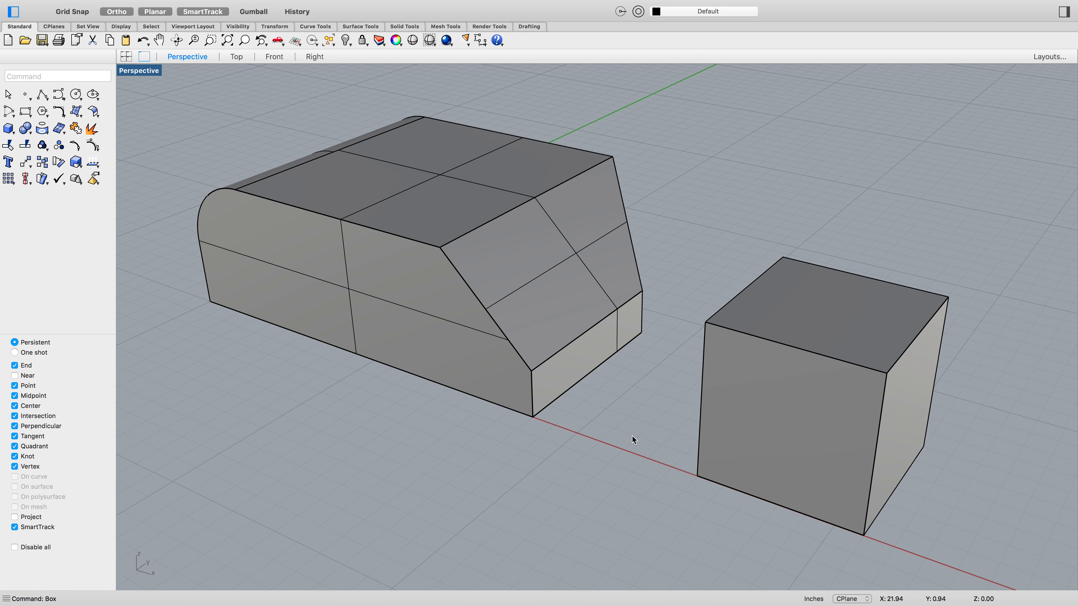
# Move the cube from the midpoint of its top edge away from the X axis to the midpoint of the solid's matching long top edge
pyautogui.moveTo(644, 426); pyautogui.dragTo(629, 425, button='right')
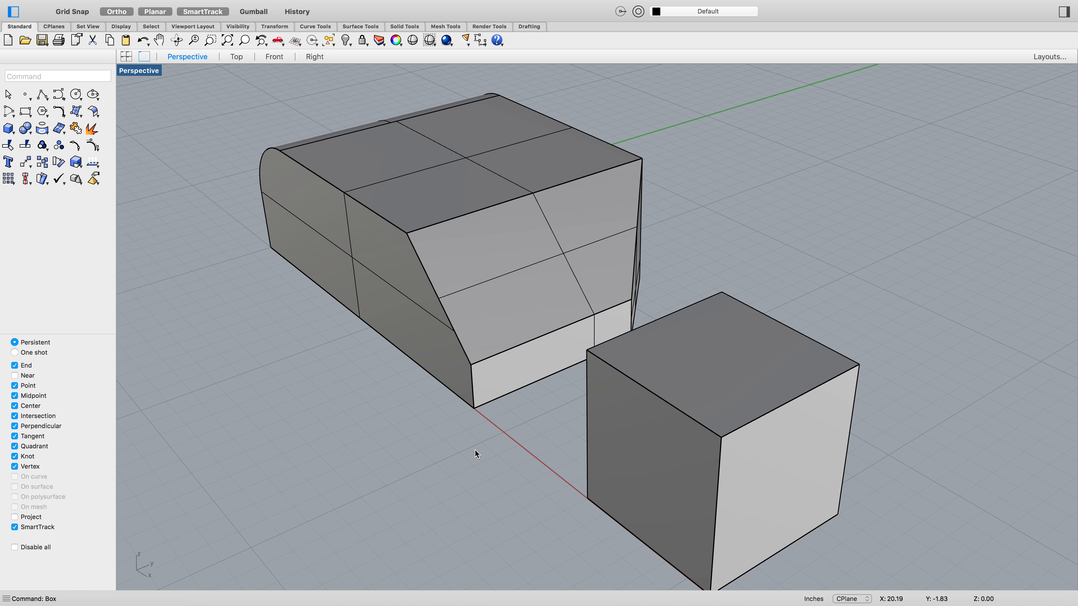
pyautogui.write('Mov')
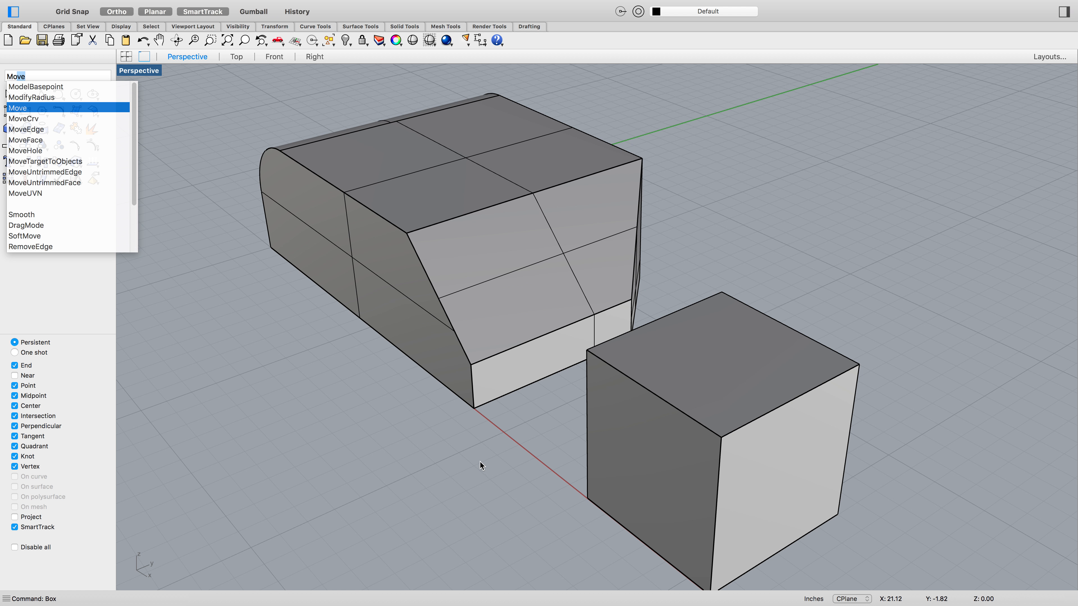
pyautogui.write('e')
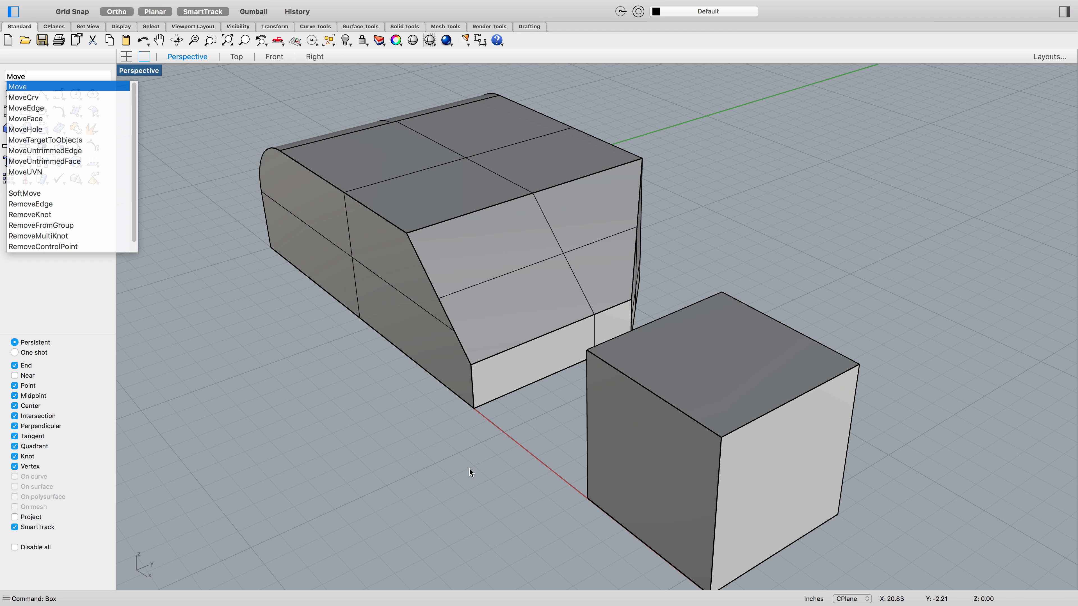
pyautogui.press('Return')
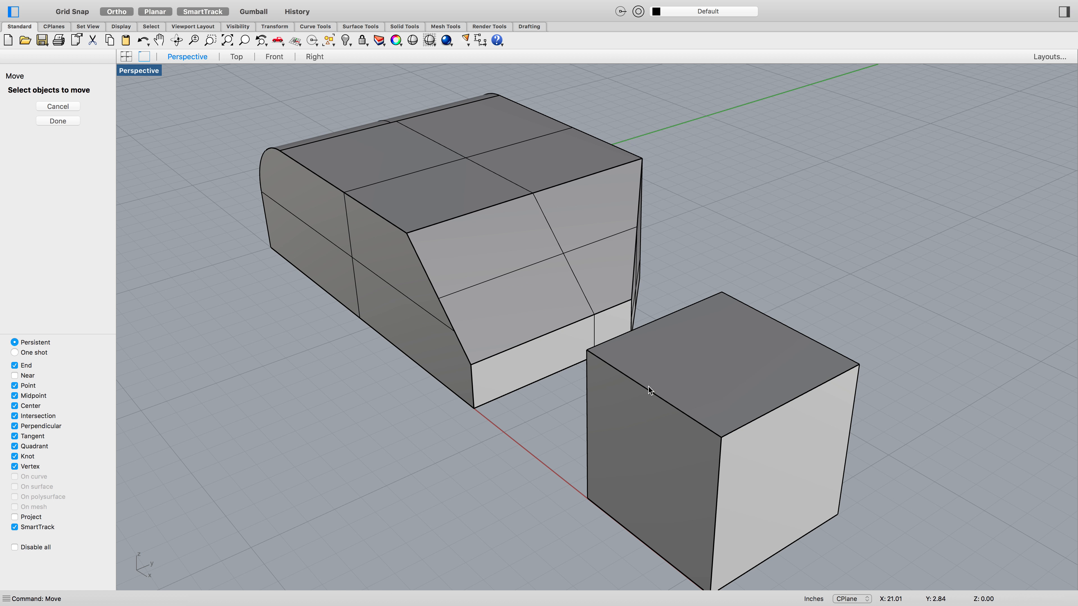
pyautogui.click(733, 375)
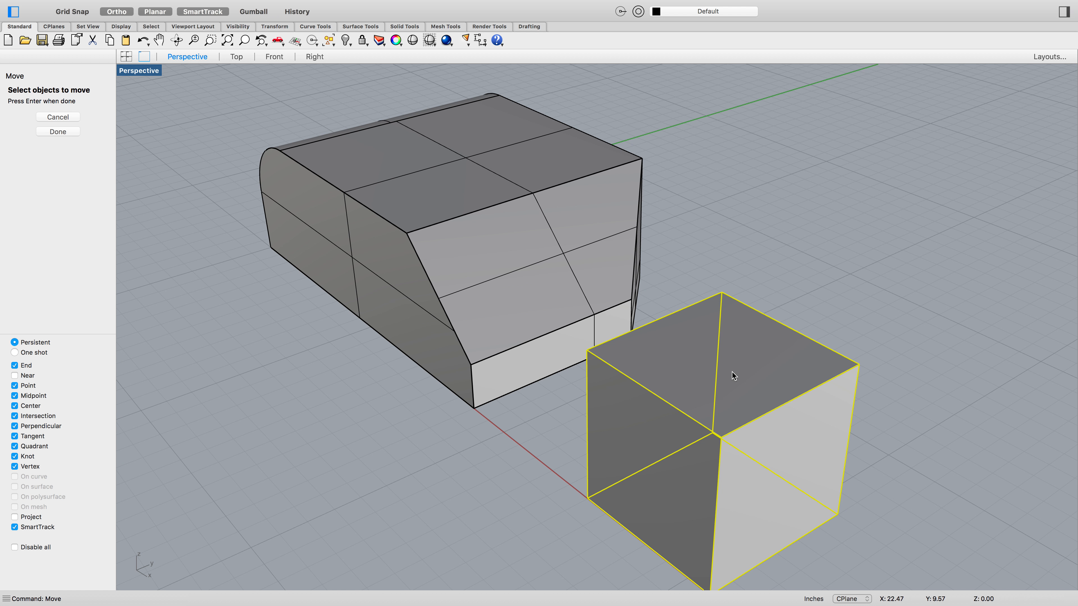
pyautogui.press('Return')
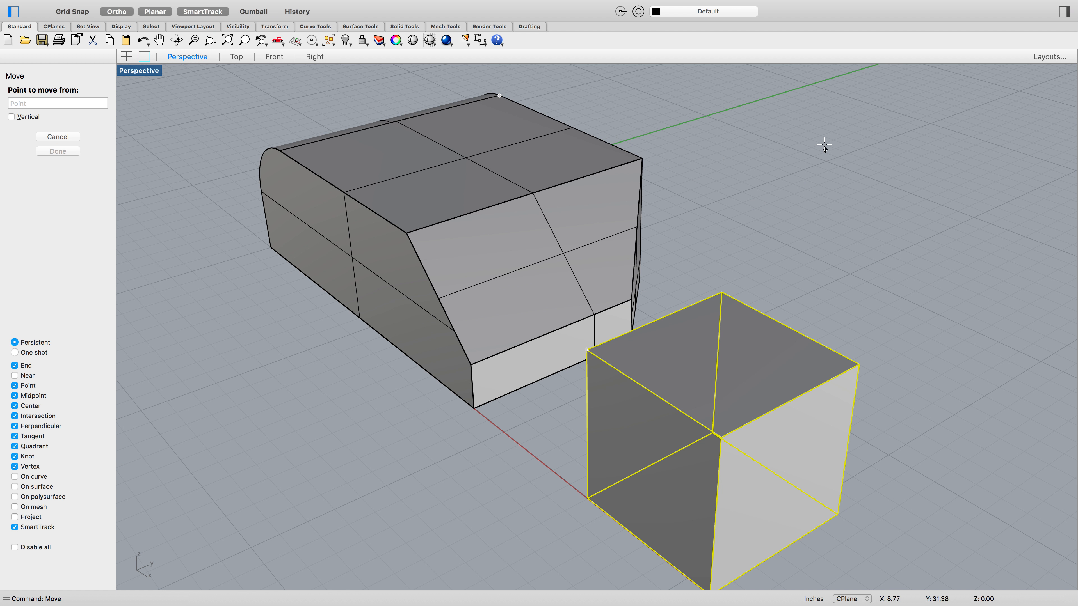
pyautogui.click(787, 327)
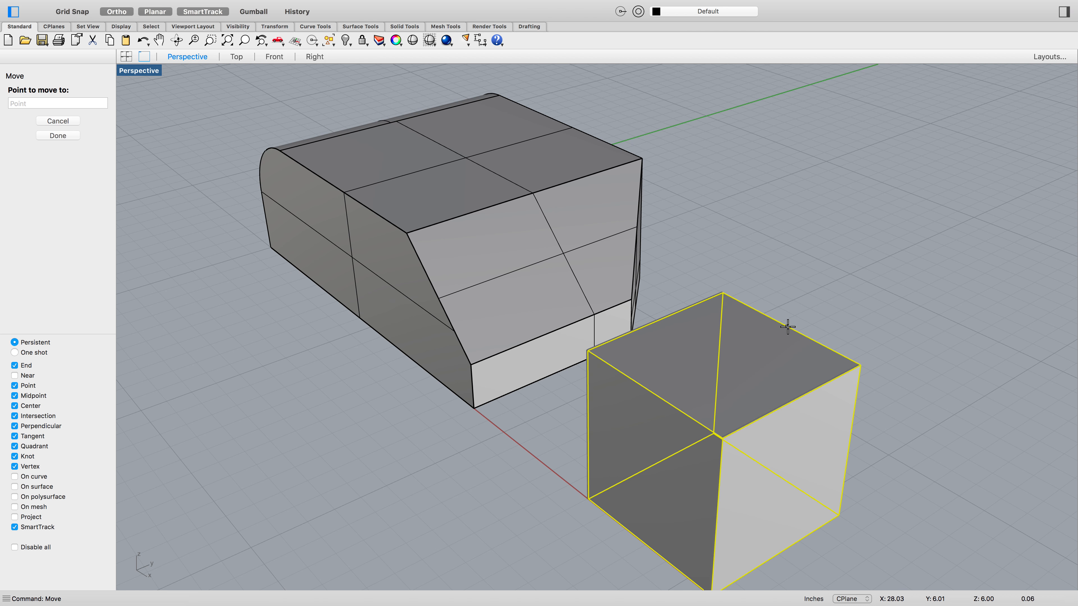
pyautogui.moveTo(804, 207); pyautogui.dragTo(679, 217, button='right')
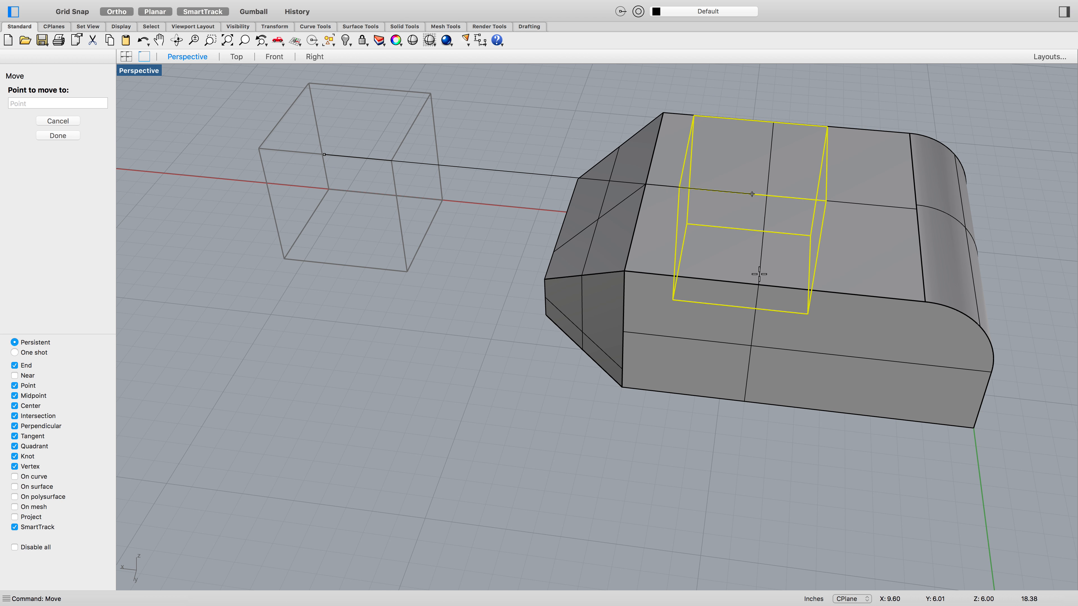
pyautogui.click(772, 287)
# Switch the Perspective viewport to X-Ray display and inspect the cube inside the larger solid
pyautogui.moveTo(509, 293); pyautogui.dragTo(435, 263, button='right')
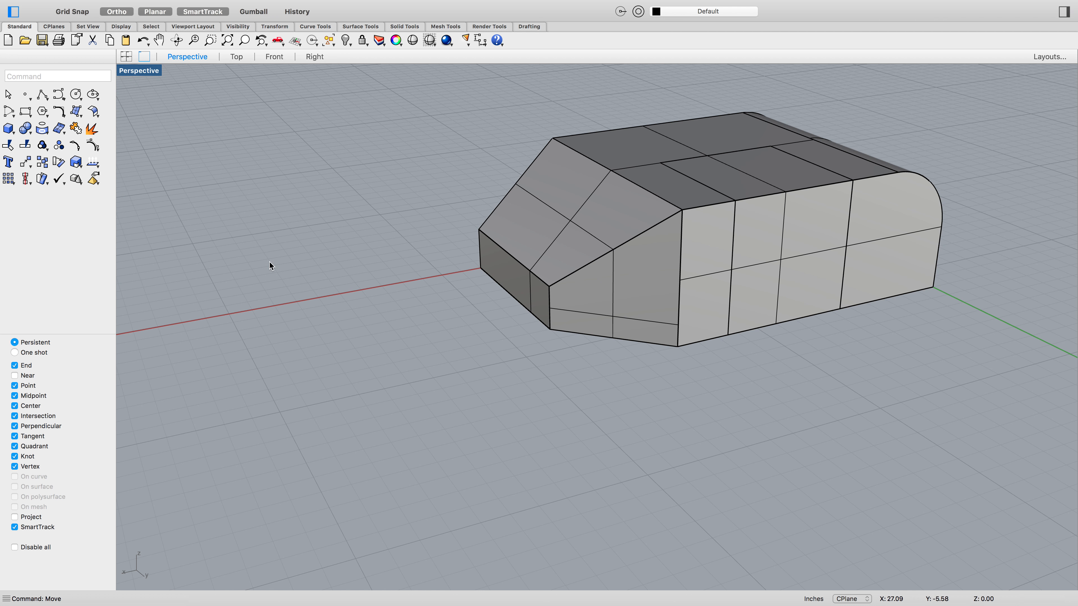
pyautogui.rightClick(841, 377)
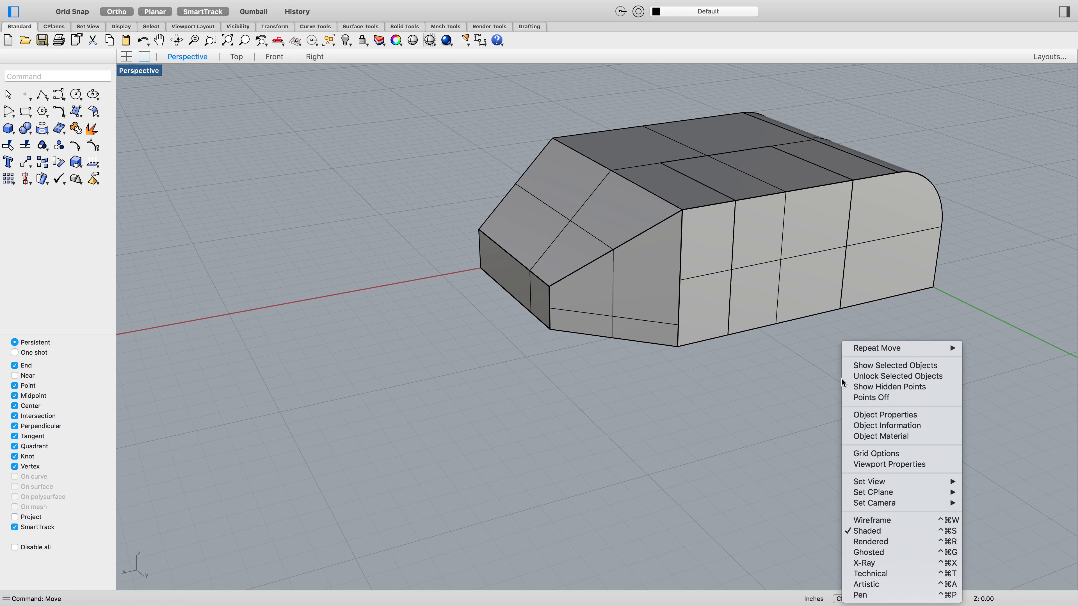
pyautogui.click(872, 563)
pyautogui.moveTo(683, 419); pyautogui.dragTo(727, 424, button='right')
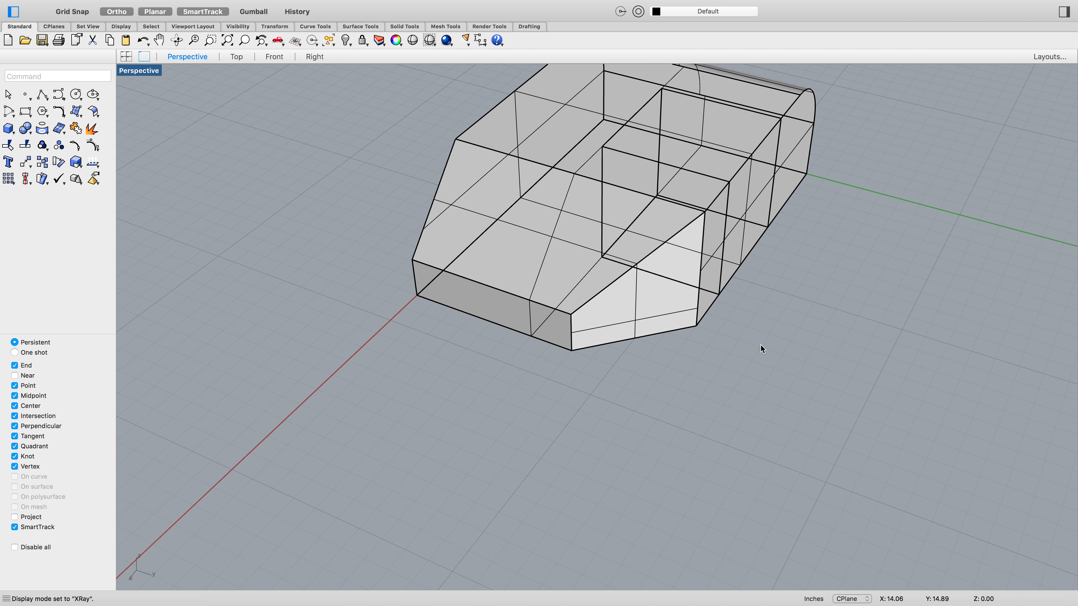
pyautogui.scroll(-2, 821, 192)
pyautogui.scroll(-1, 821, 192)
pyautogui.scroll(4, 865, 95)
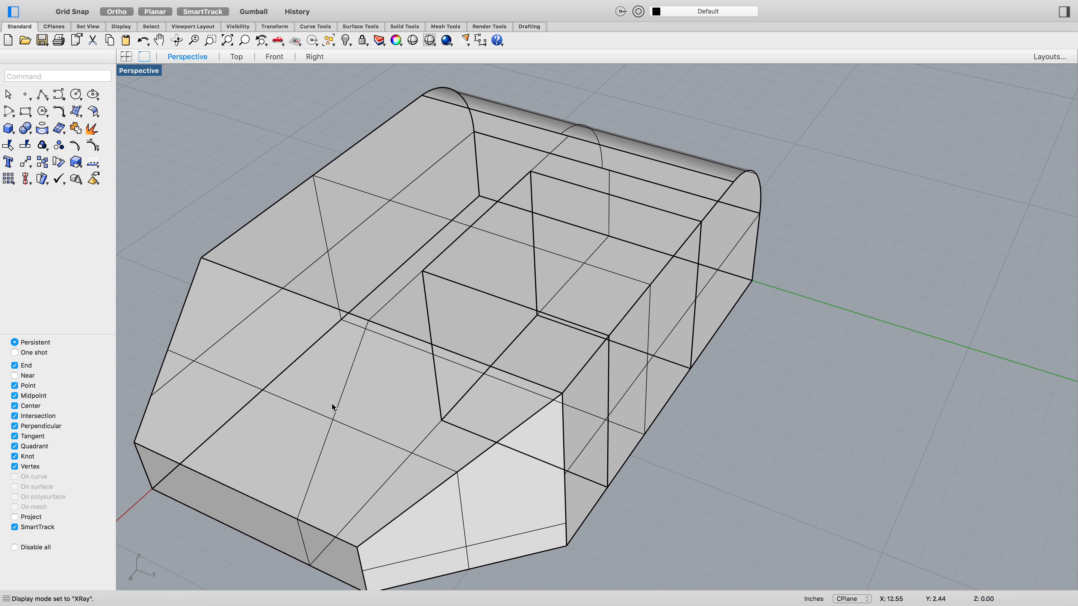
# Subtract the 6-inch cube from the larger filleted and chamfered solid with a Boolean difference, deleting the input cube
pyautogui.moveTo(658, 438); pyautogui.dragTo(691, 443, button='right')
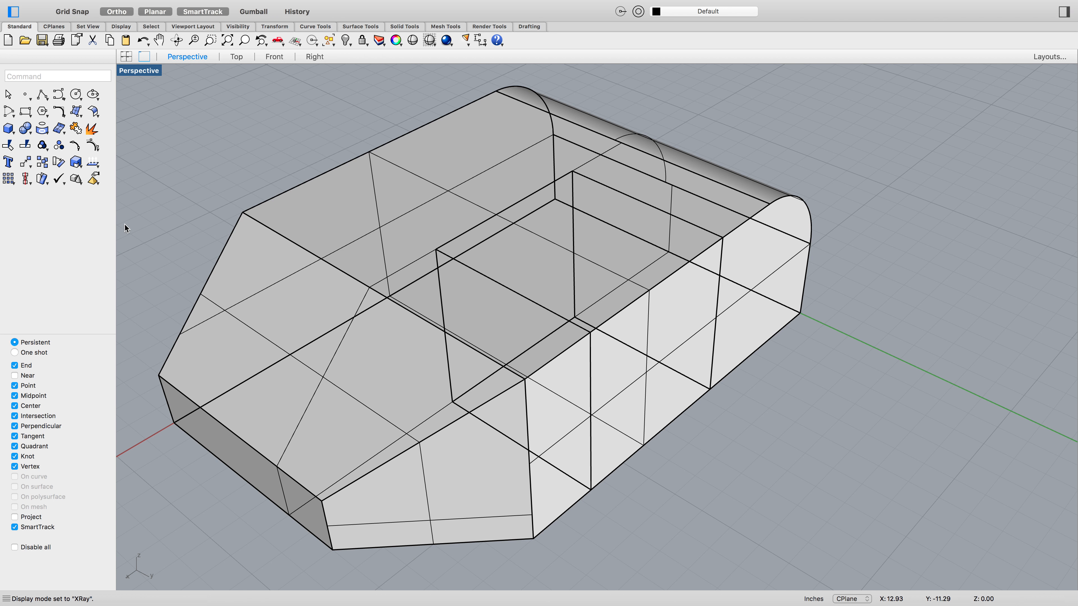
pyautogui.click(26, 133)
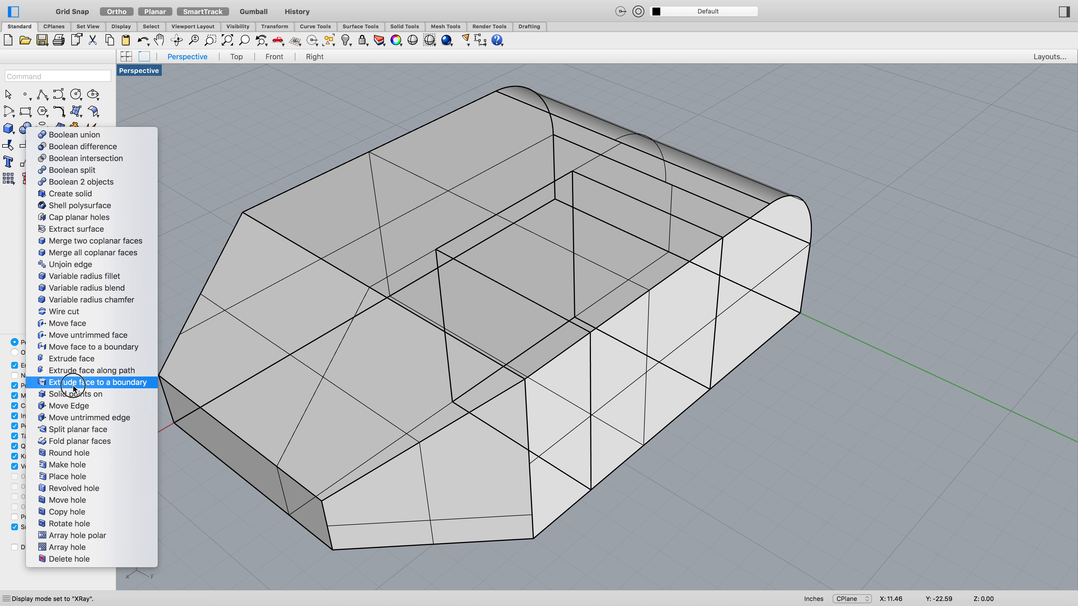
pyautogui.click(90, 146)
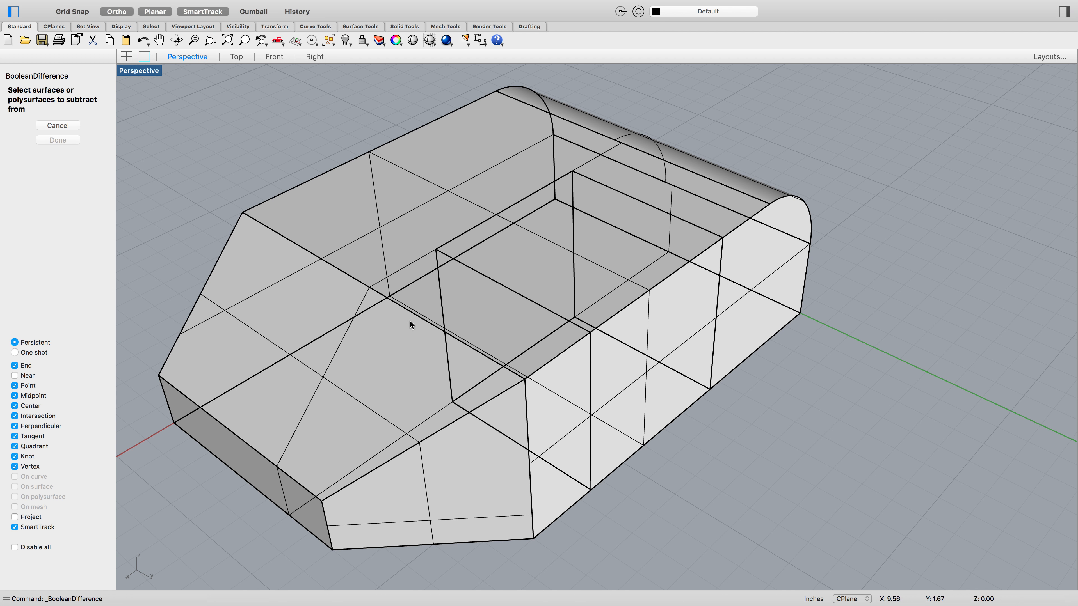
pyautogui.click(389, 298)
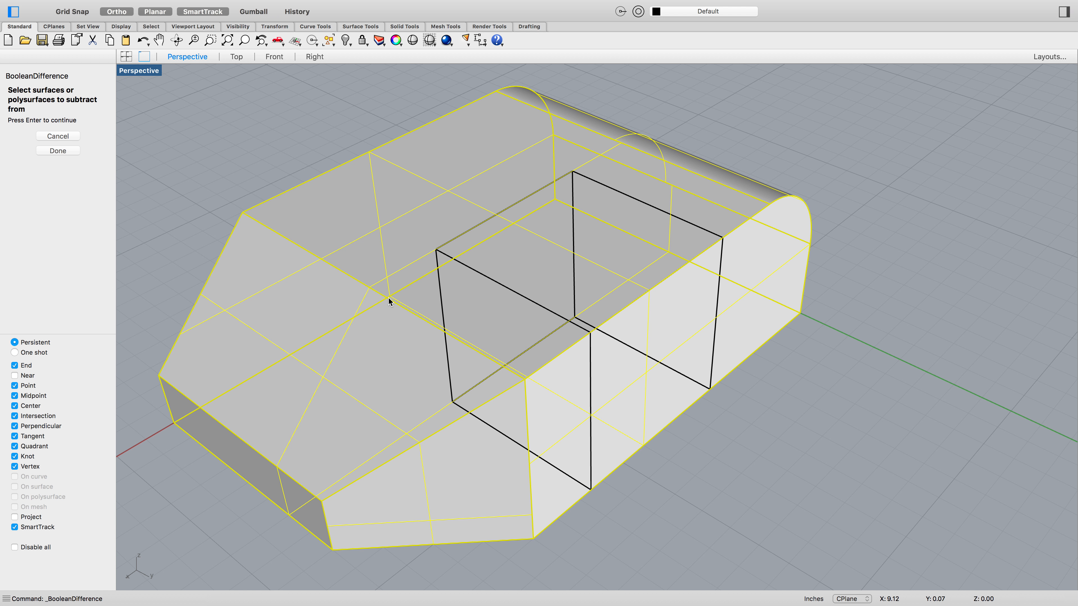
pyautogui.press('Return')
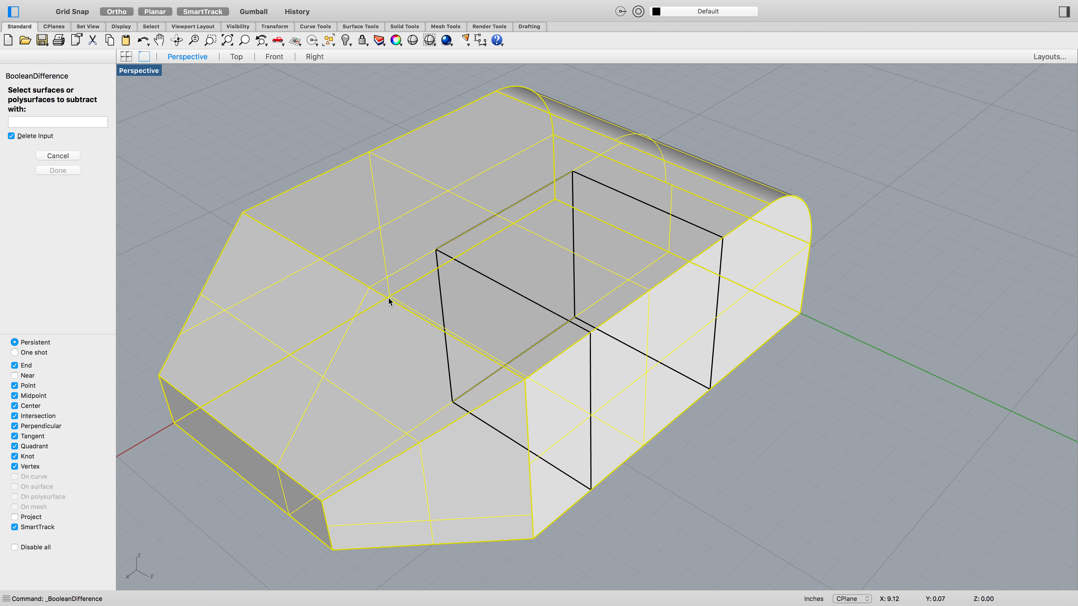
pyautogui.click(527, 301)
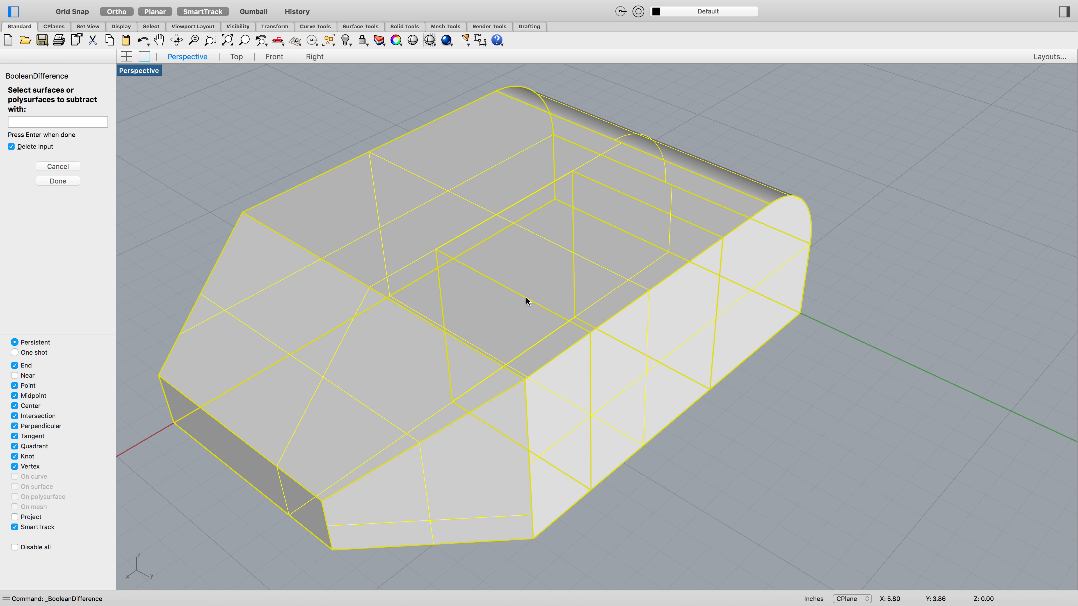
pyautogui.press('Return')
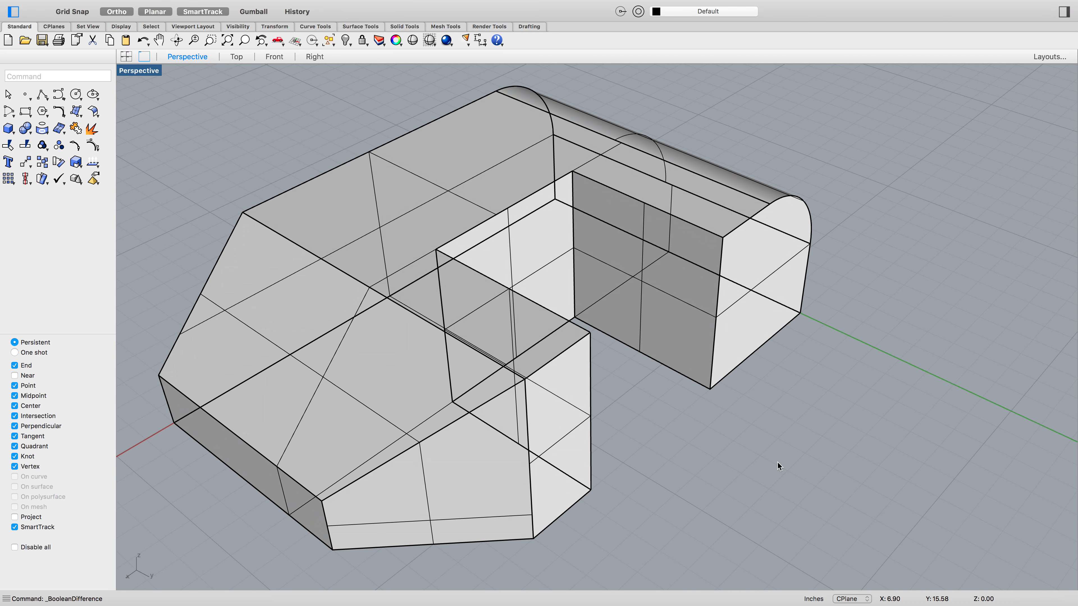
# Run Merge All Faces on the notched solid to combine its coplanar faces
pyautogui.moveTo(777, 467); pyautogui.dragTo(740, 446, button='right')
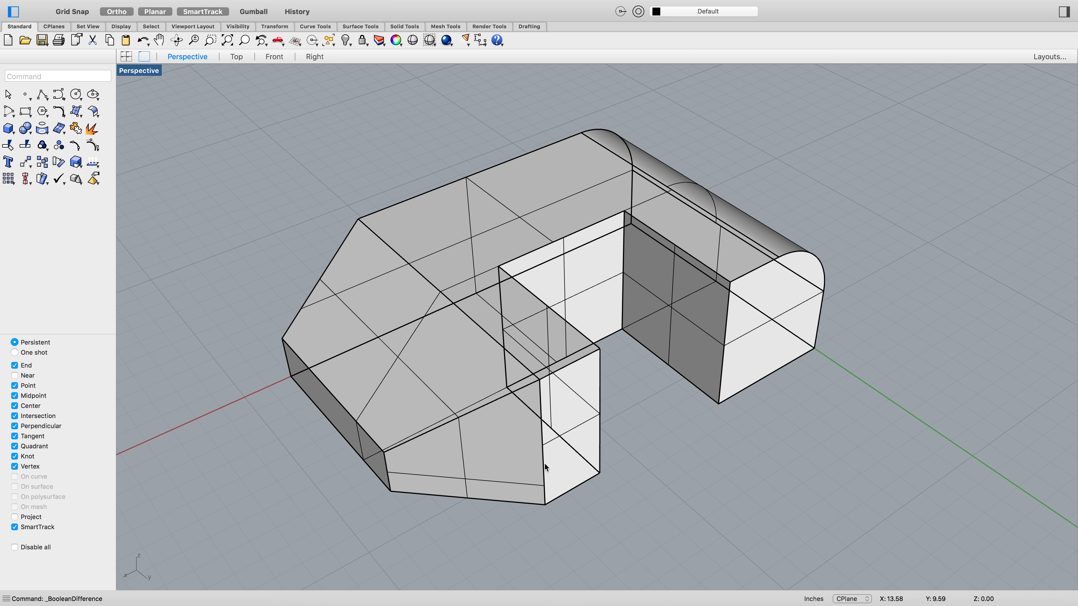
pyautogui.moveTo(638, 484); pyautogui.dragTo(547, 507, button='right')
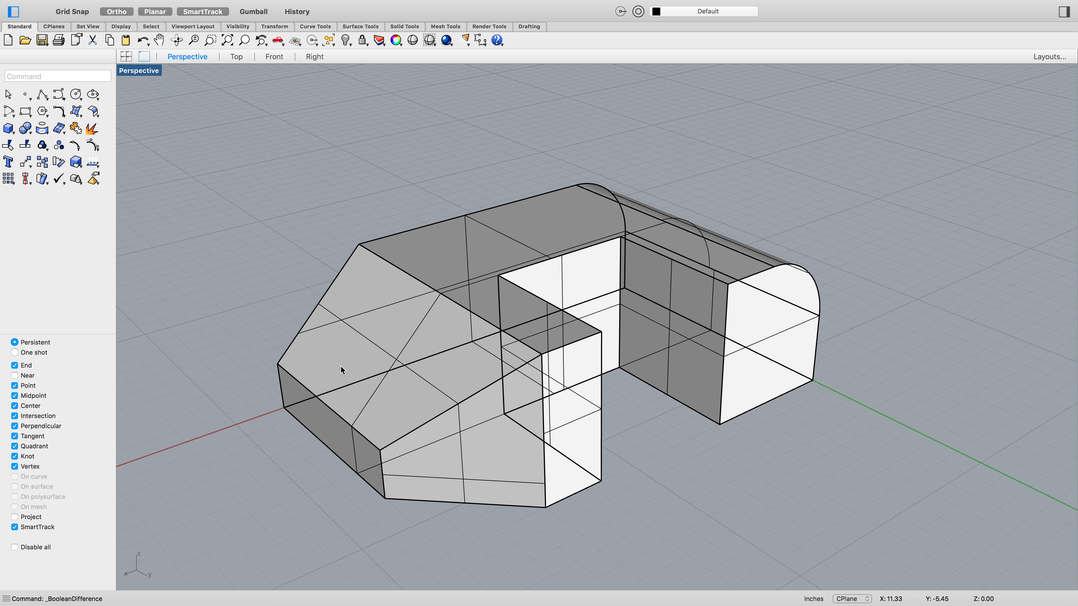
pyautogui.moveTo(872, 452); pyautogui.dragTo(780, 481, button='right')
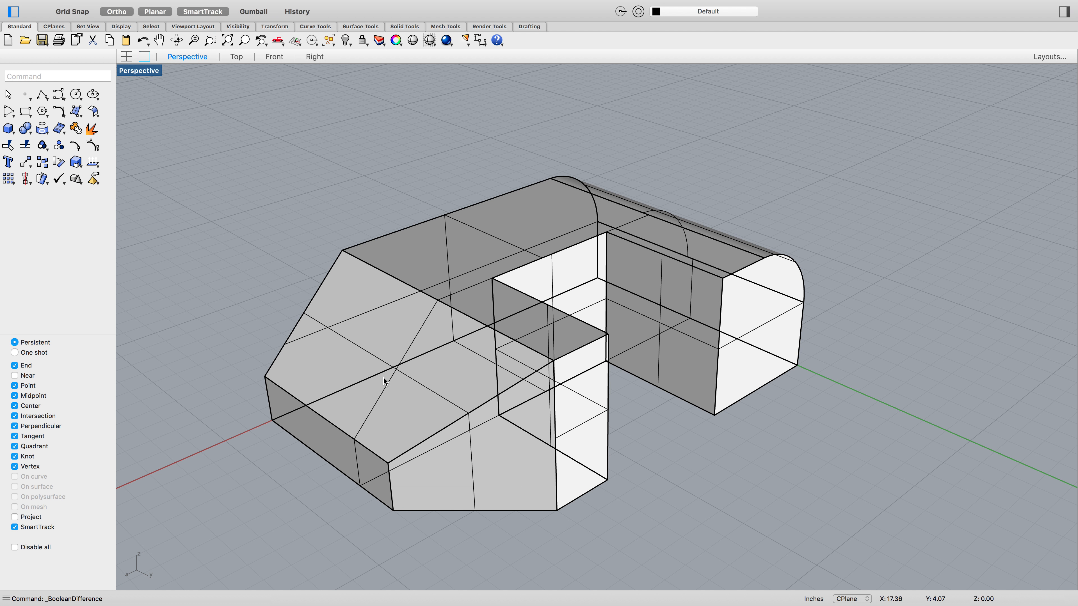
pyautogui.moveTo(295, 5)
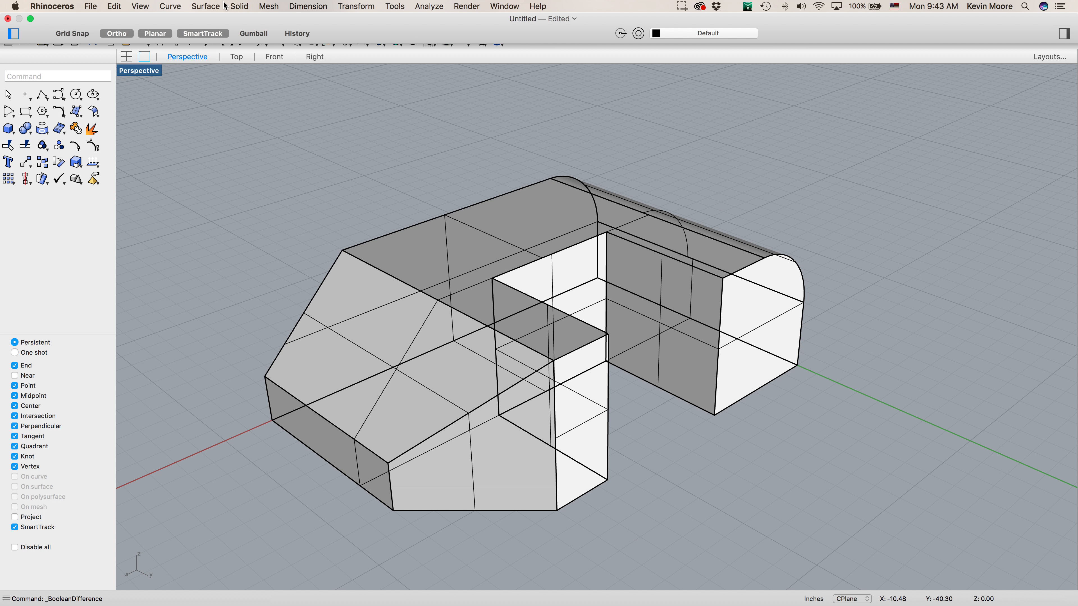
pyautogui.click(239, 6)
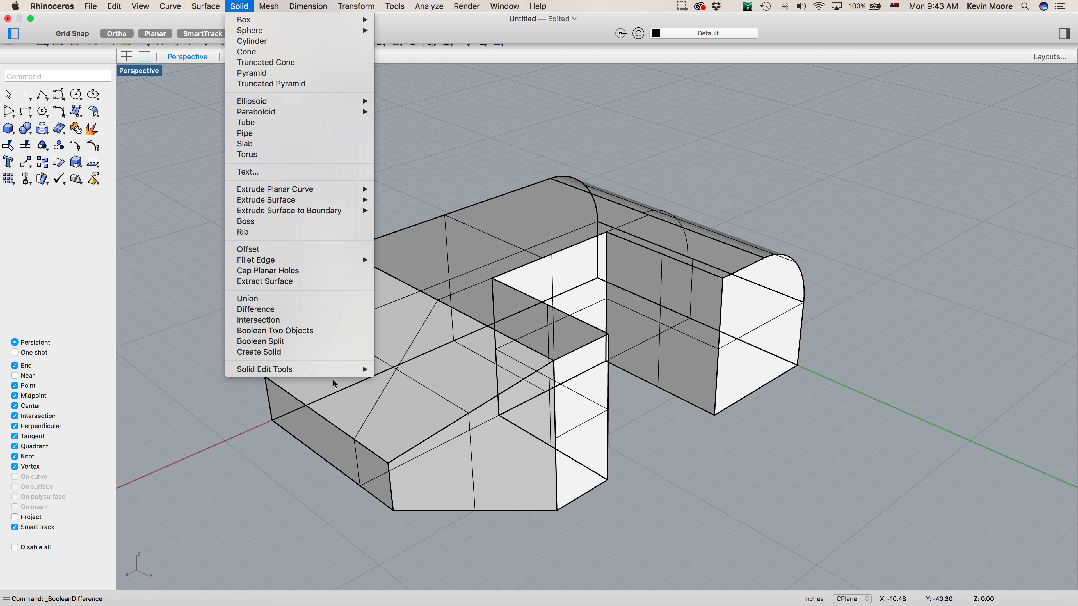
pyautogui.moveTo(331, 371)
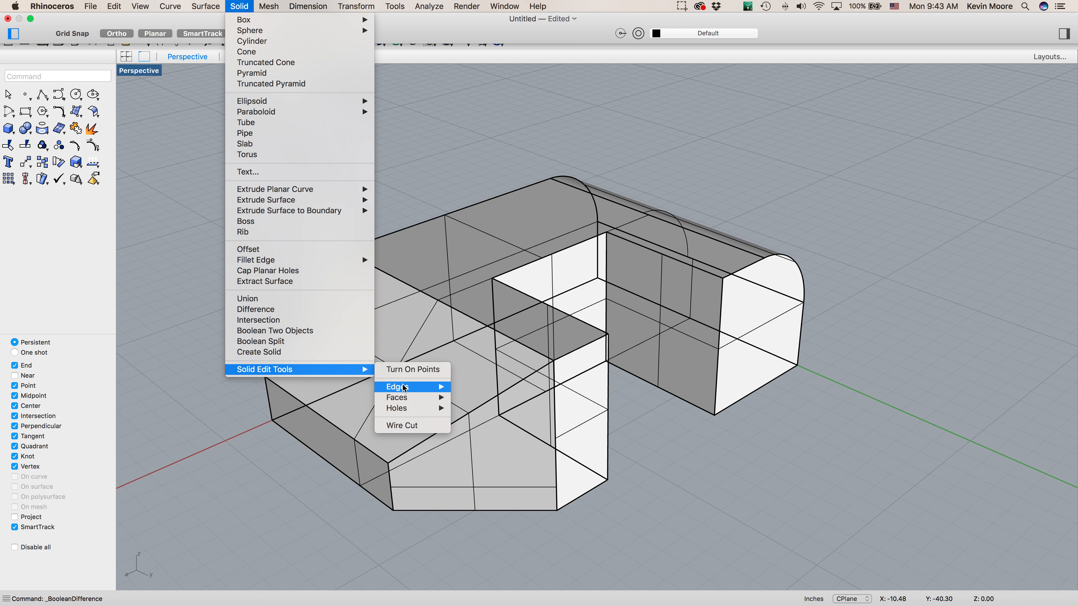
pyautogui.moveTo(406, 387)
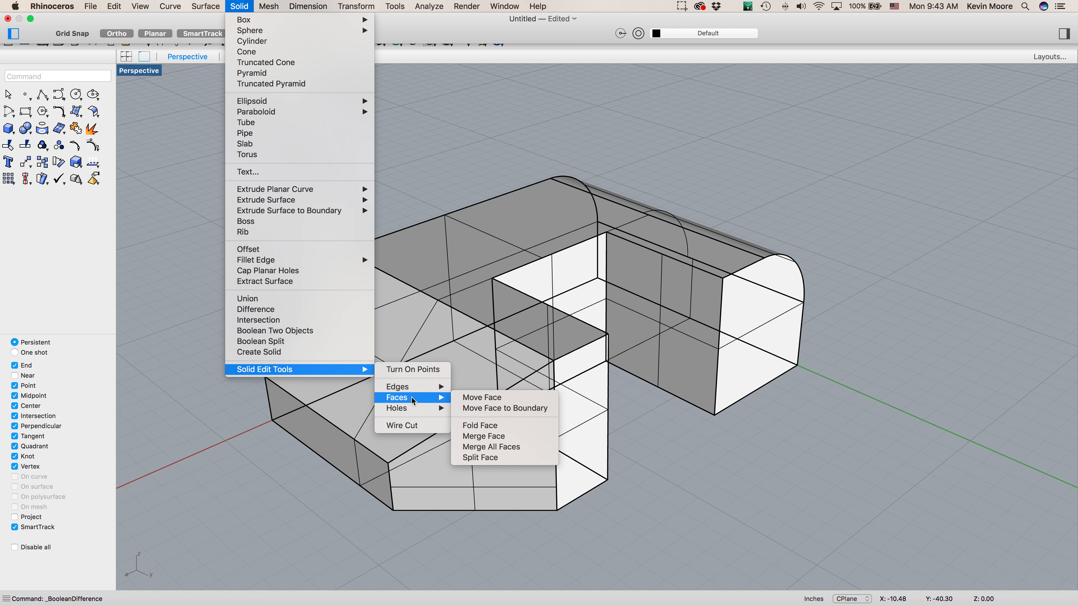
pyautogui.click(485, 448)
pyautogui.click(478, 406)
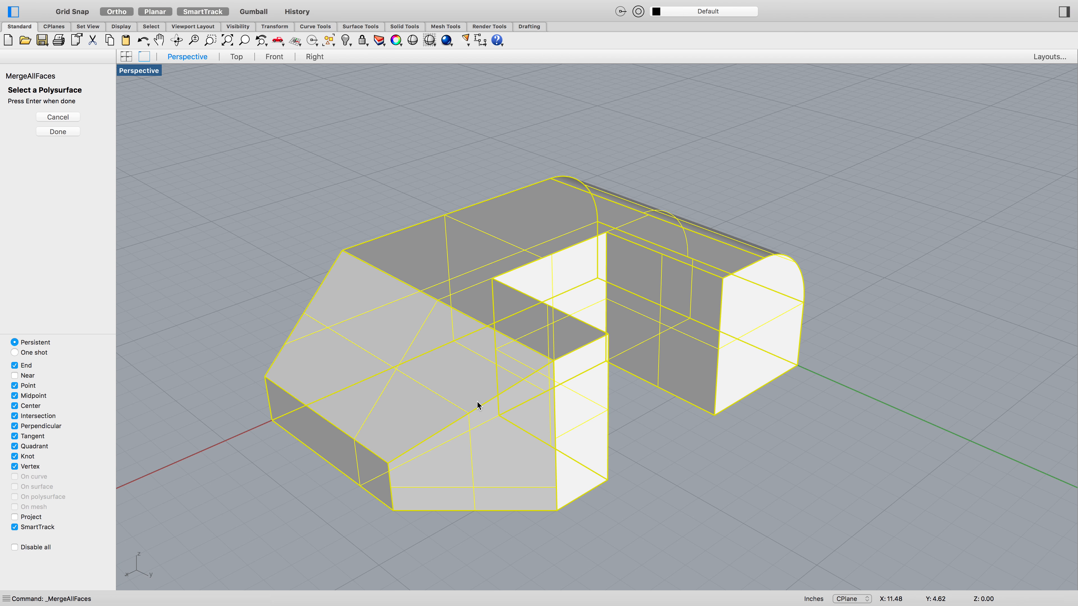
pyautogui.press('Return')
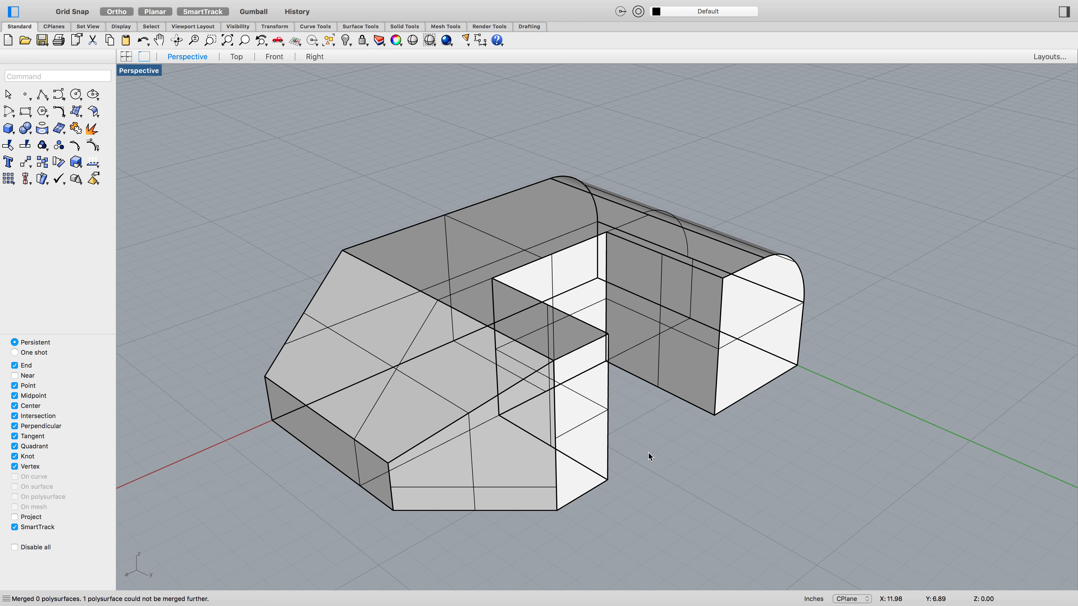
# Inspect the notched solid from a low angle and from the sloped end beside the red X axis
pyautogui.moveTo(644, 457)
pyautogui.mouseDown(button='right')
pyautogui.moveTo(786, 464)
pyautogui.moveTo(743, 465)
pyautogui.moveTo(731, 453)
pyautogui.moveTo(695, 460)
pyautogui.moveTo(603, 436)
pyautogui.moveTo(649, 440)
pyautogui.mouseUp(button='right')
pyautogui.moveTo(916, 411); pyautogui.dragTo(736, 409, button='right')
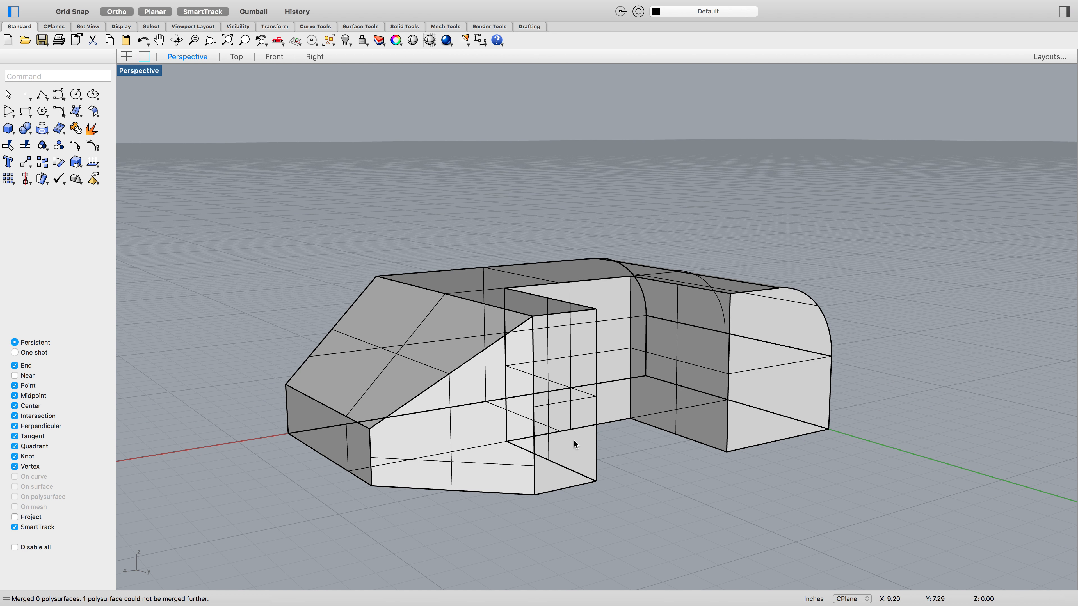
pyautogui.moveTo(680, 443); pyautogui.dragTo(720, 466, button='right')
pyautogui.scroll(-5, 720, 463)
pyautogui.moveTo(524, 474)
pyautogui.mouseDown(button='right')
pyautogui.moveTo(611, 469)
pyautogui.moveTo(587, 458)
pyautogui.moveTo(531, 459)
pyautogui.mouseUp(button='right')
pyautogui.scroll(4, 771, 492)
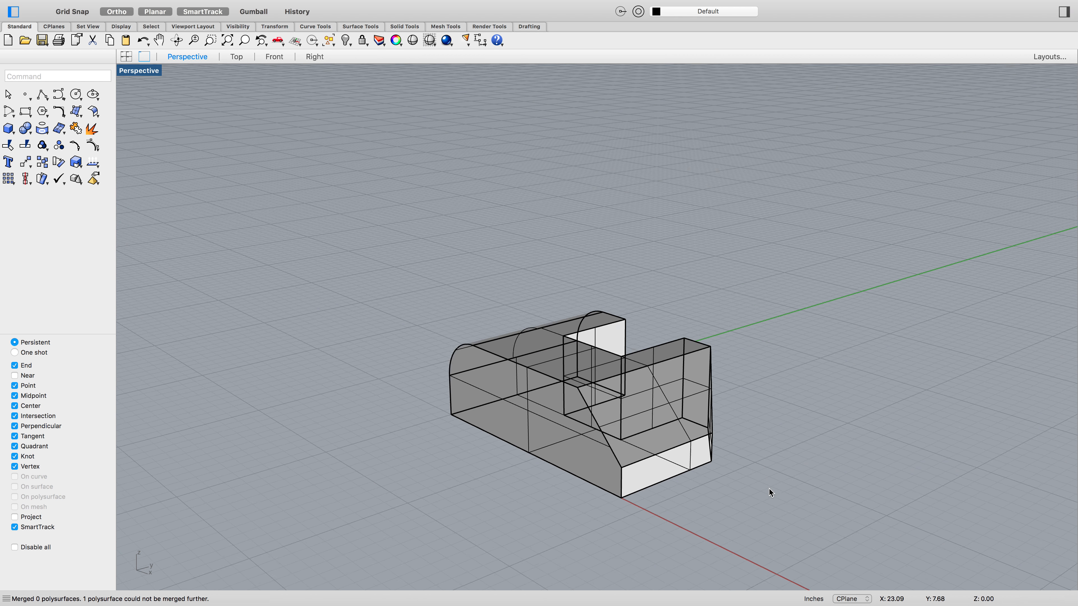
pyautogui.scroll(2, 740, 486)
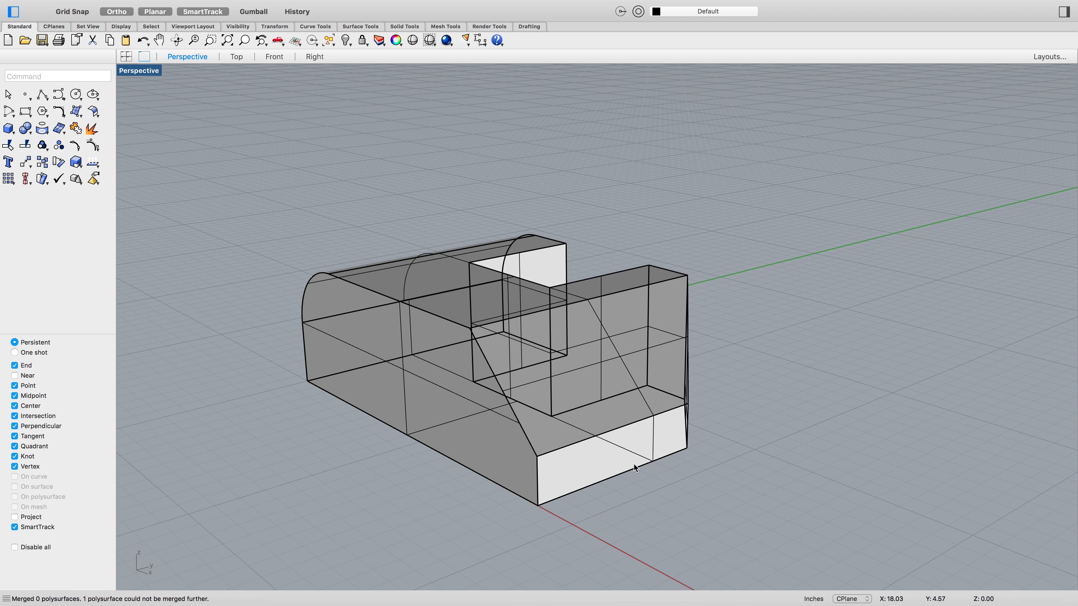
# Create a landscape layout page named Page 1, 11 by 8.5 inches, with 4 initial details and the Canon MG6200 series printer
pyautogui.click(1044, 58)
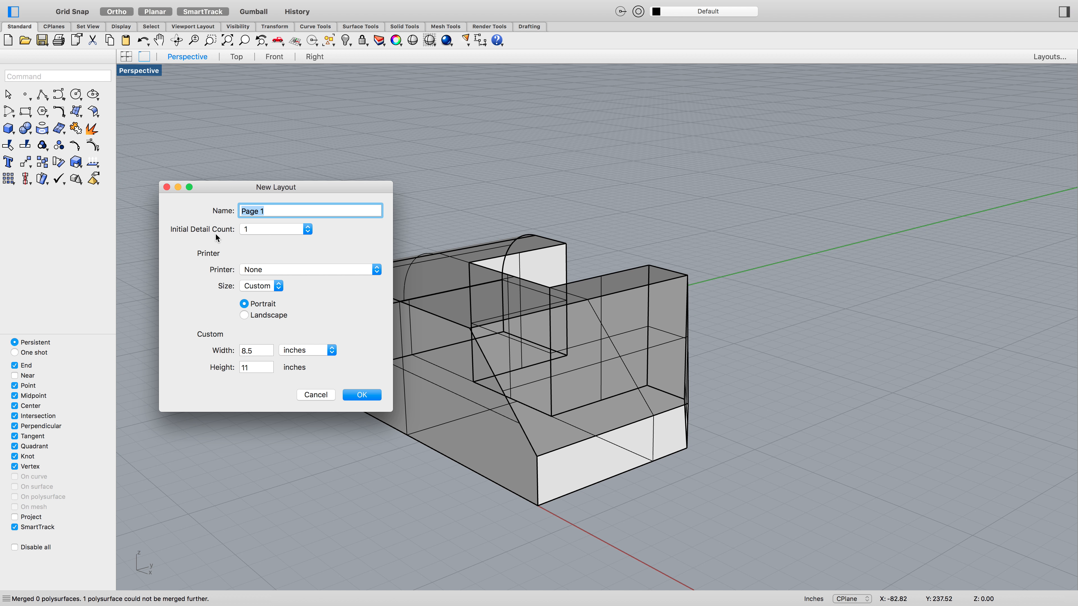
pyautogui.click(289, 232)
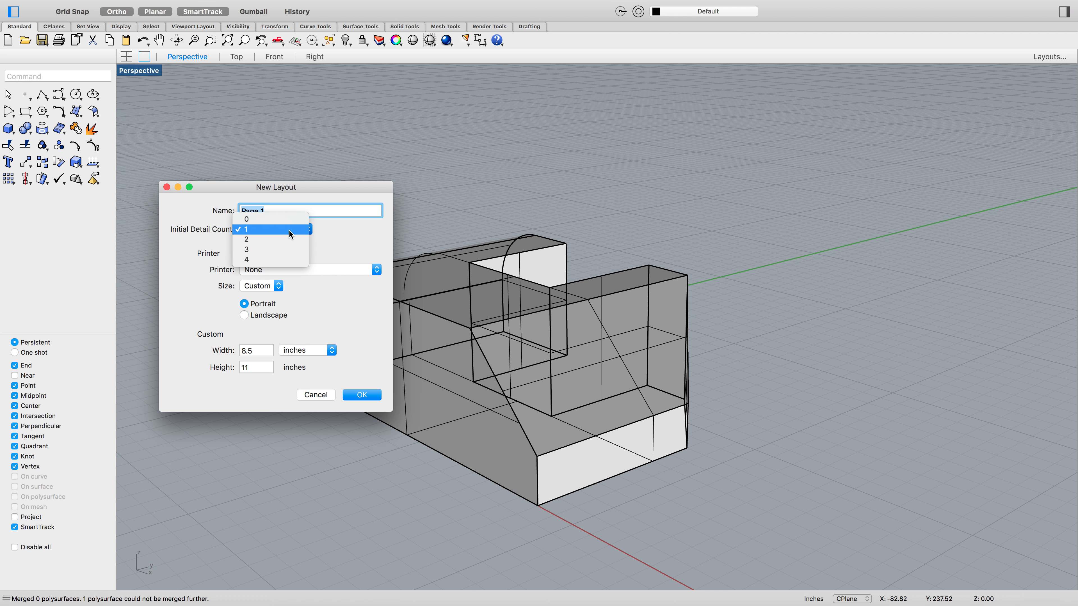
pyautogui.click(288, 230)
pyautogui.click(255, 229)
pyautogui.click(254, 229)
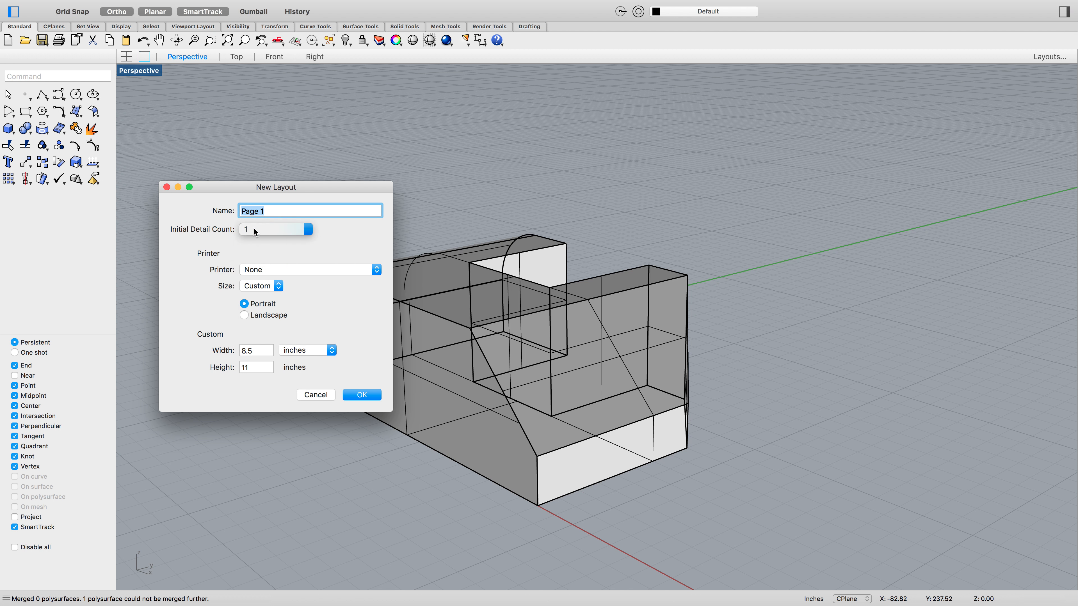
pyautogui.click(254, 229)
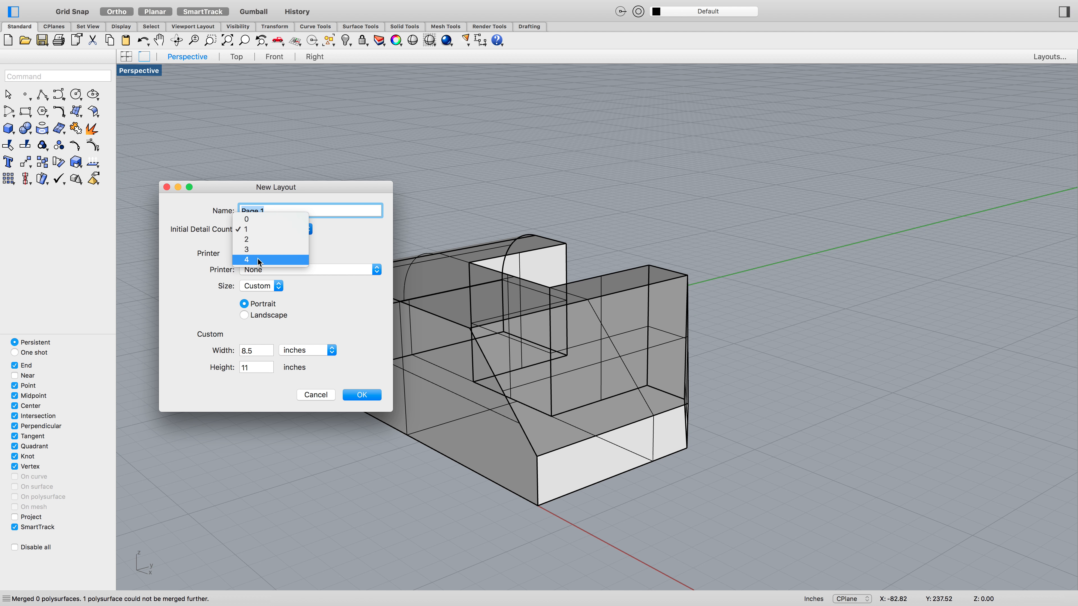
pyautogui.click(278, 260)
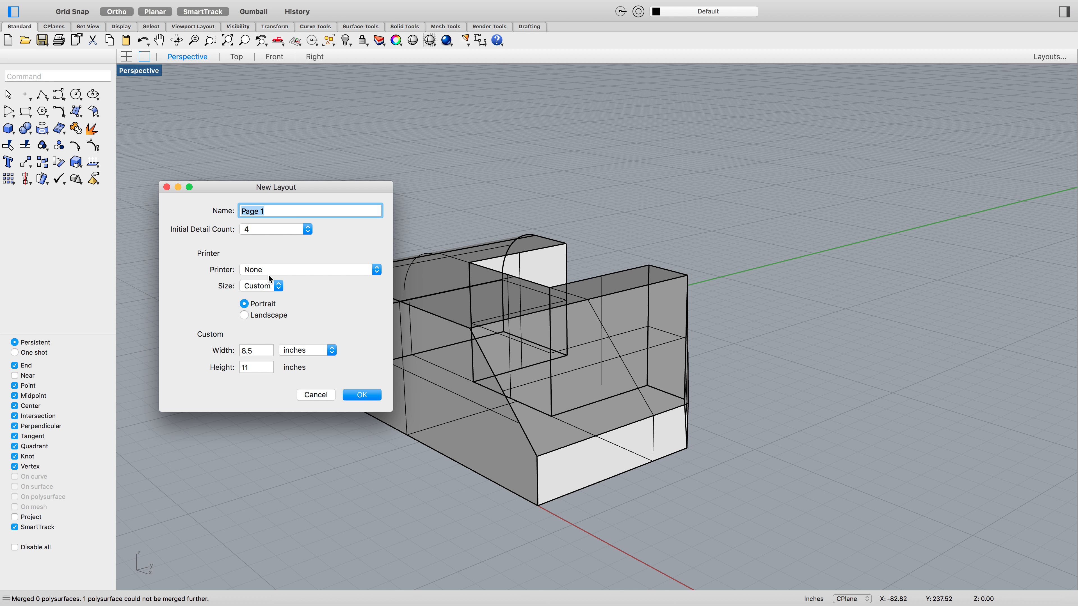
pyautogui.click(245, 315)
pyautogui.click(281, 270)
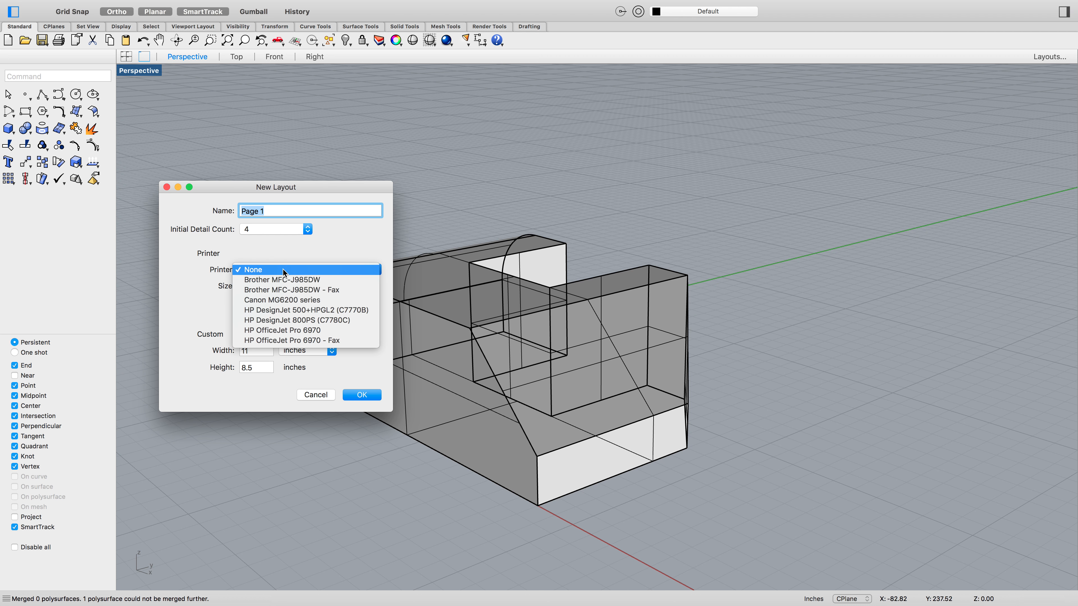
pyautogui.click(343, 299)
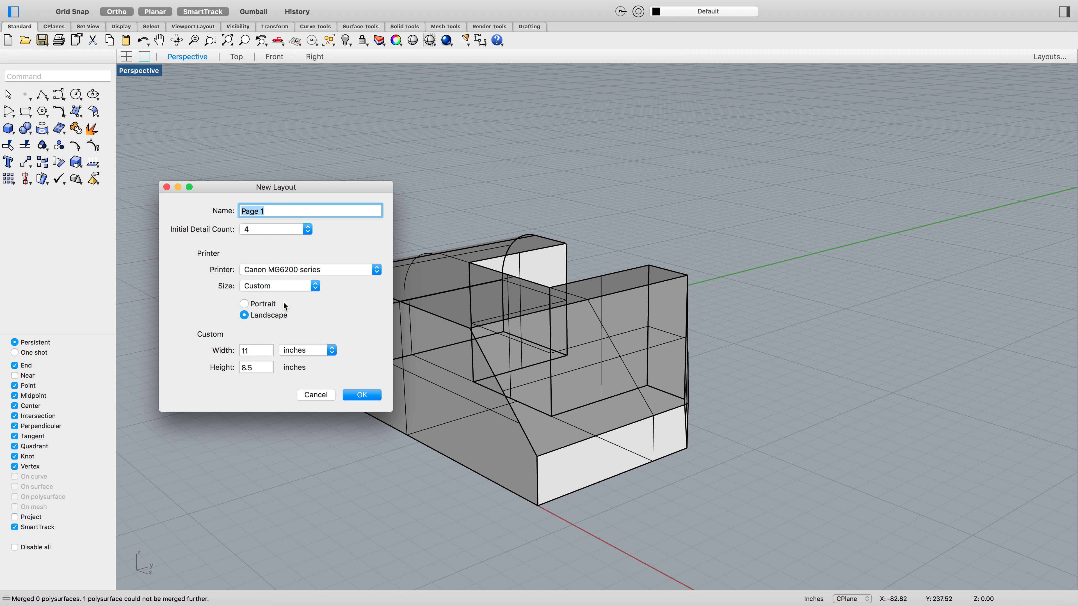
pyautogui.click(359, 396)
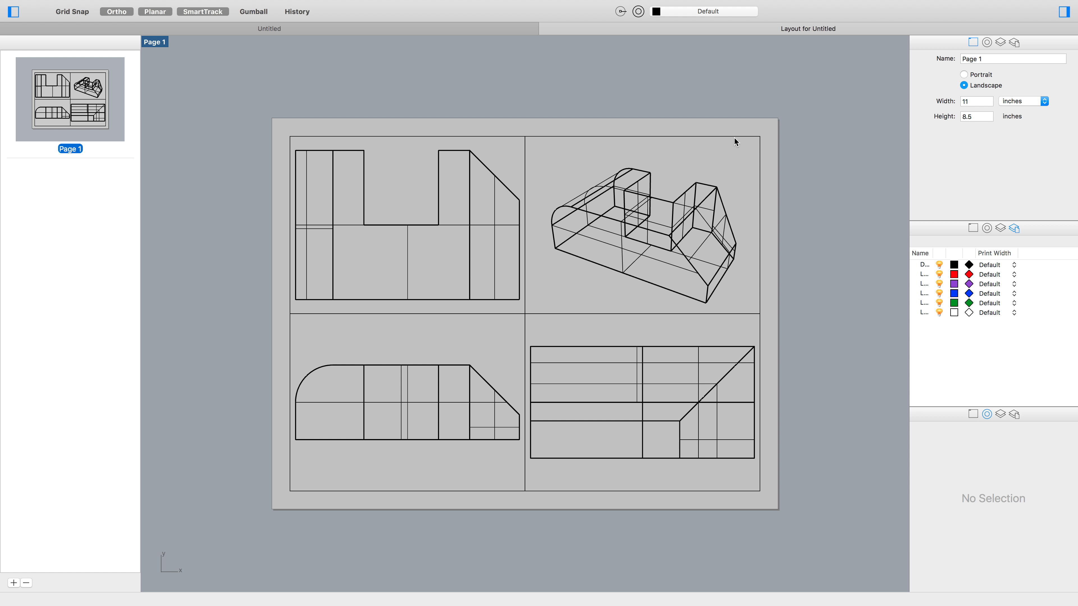
# Check the detail view frames on the layout page by selecting their borders, and leave none selected
pyautogui.click(666, 137)
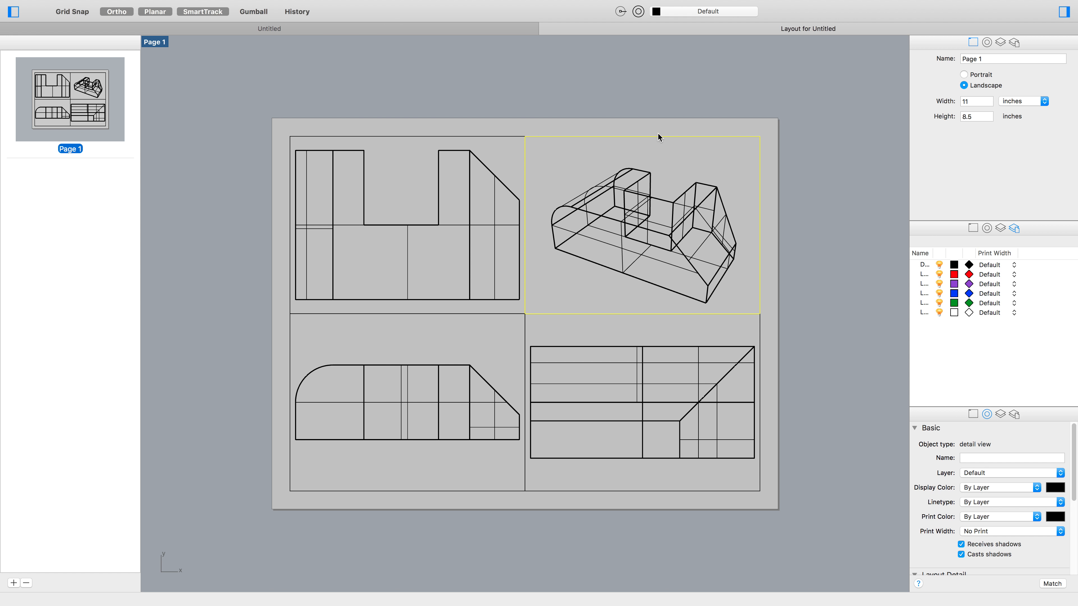
pyautogui.click(487, 132)
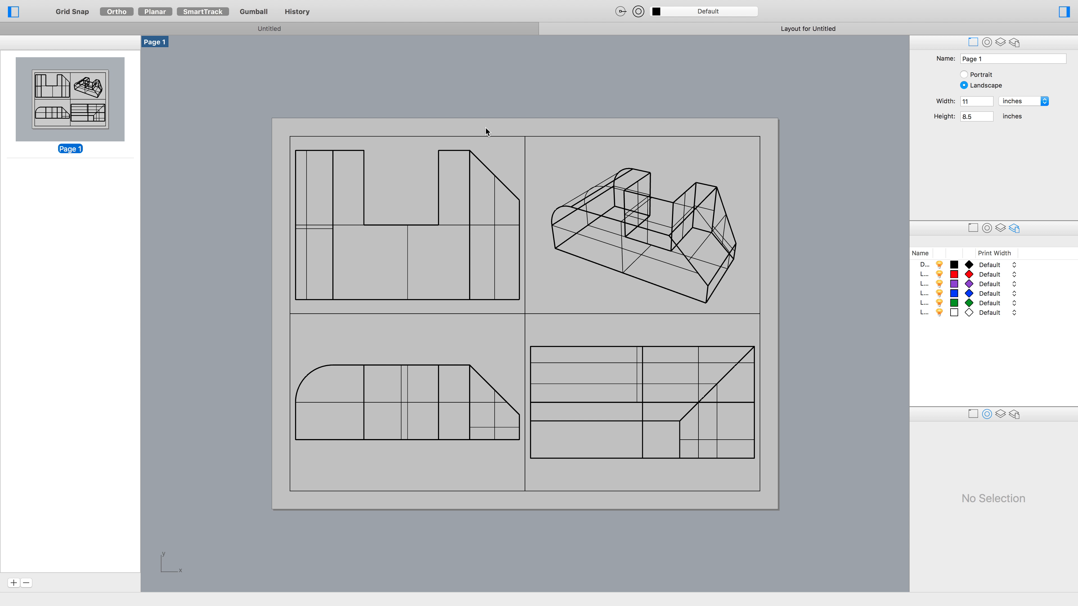
pyautogui.click(499, 137)
pyautogui.click(583, 139)
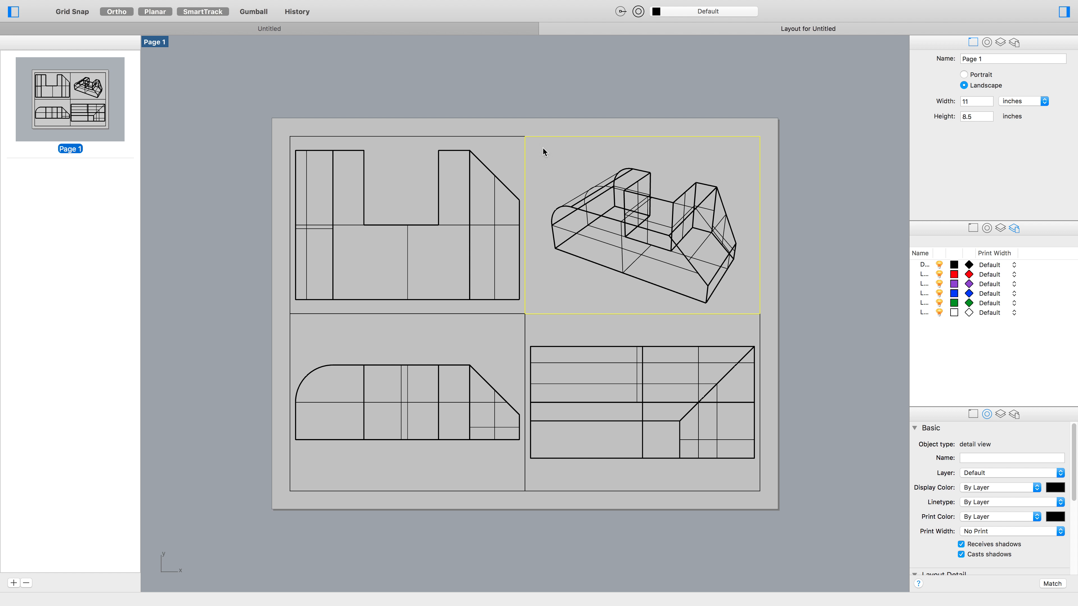
pyautogui.click(525, 333)
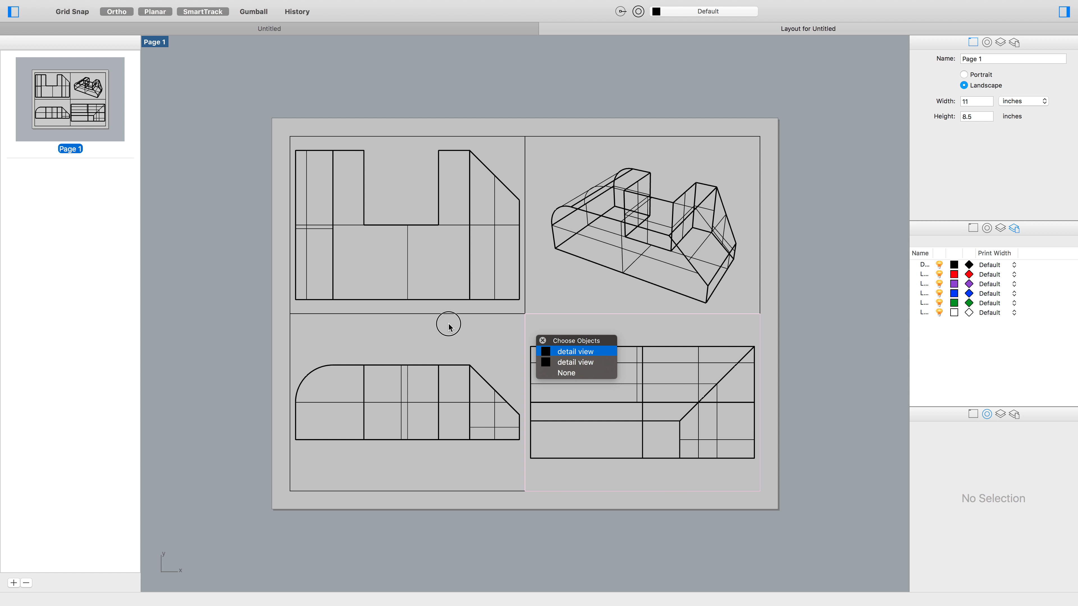
pyautogui.press('Escape')
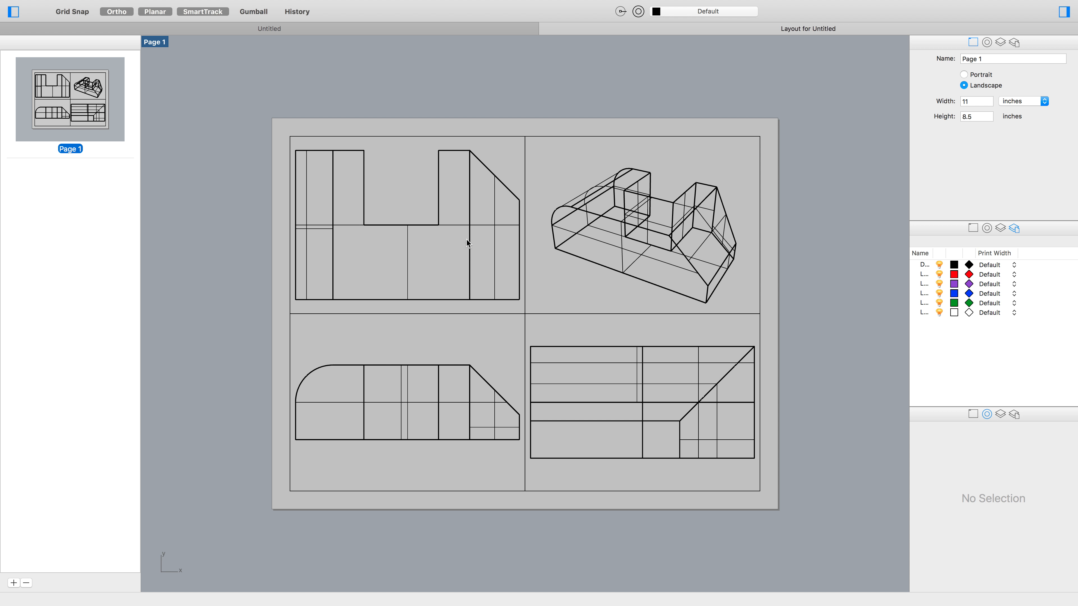